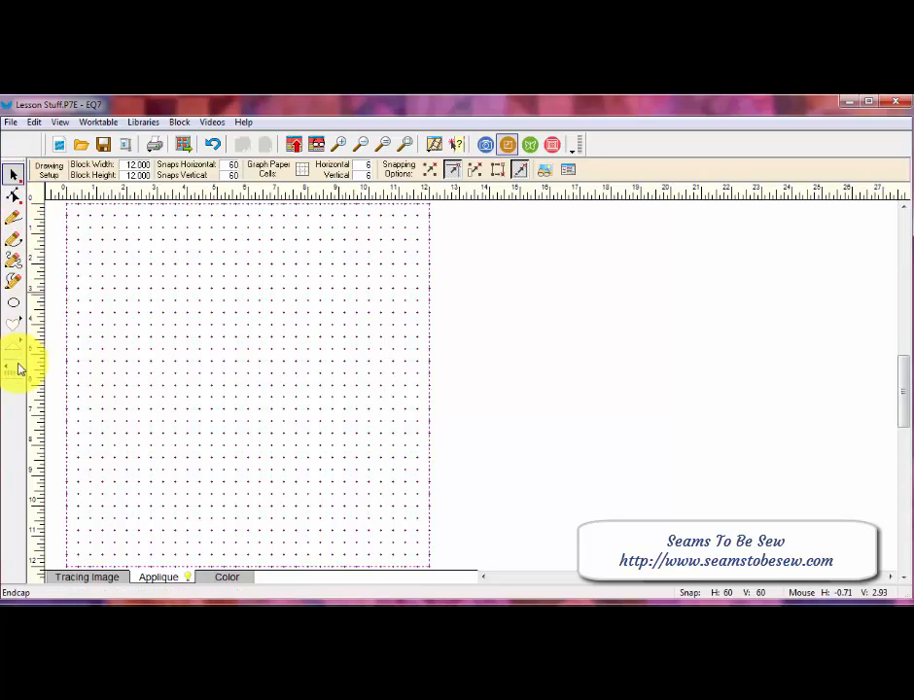
# Customize the drawing toolbar so that it includes the Swath tool
pyautogui.rightClick(16, 371)
pyautogui.moveTo(55, 408)
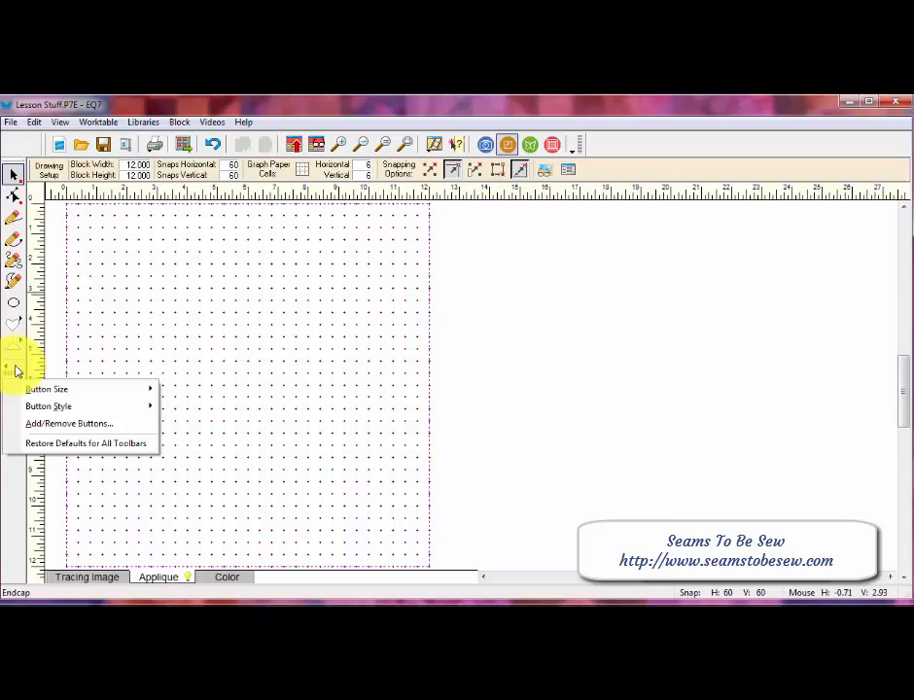
pyautogui.click(52, 424)
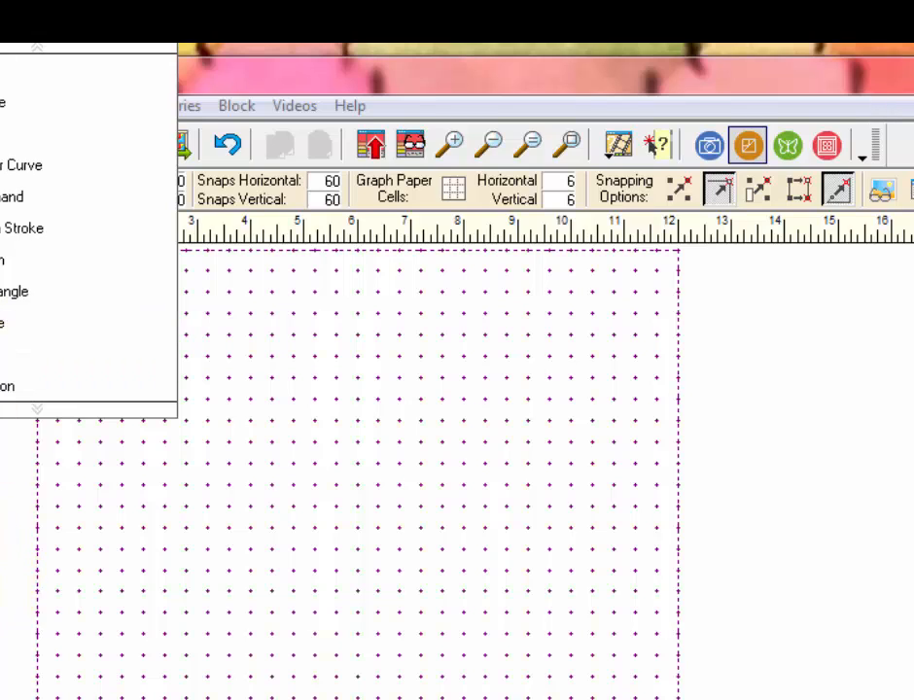
pyautogui.click(1, 583)
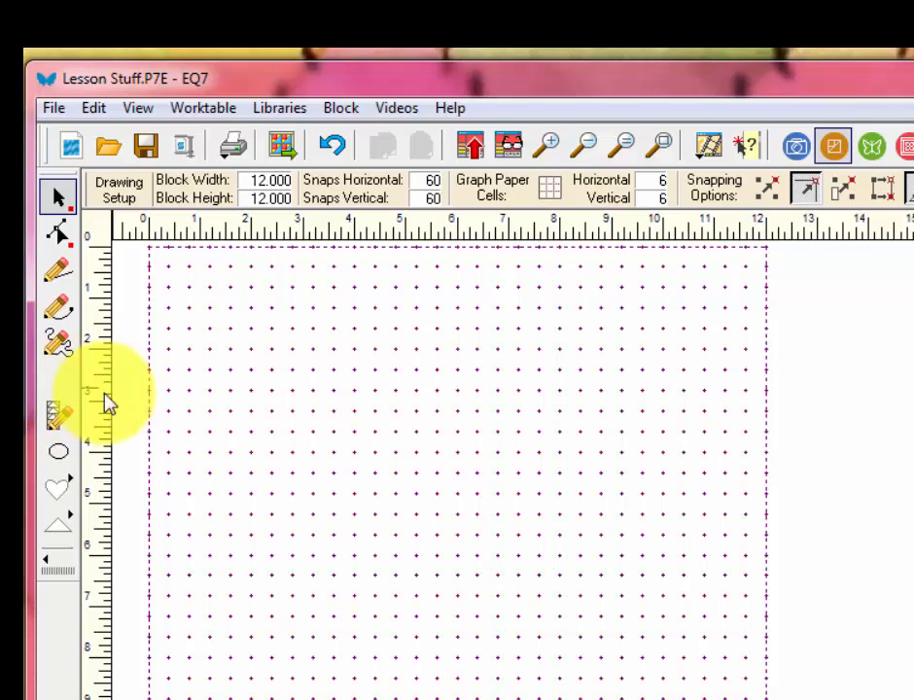
# Search the help for "brush stroke" and open the PatchDraw Applique Tools topic on the Brush Stroke tool
pyautogui.click(449, 108)
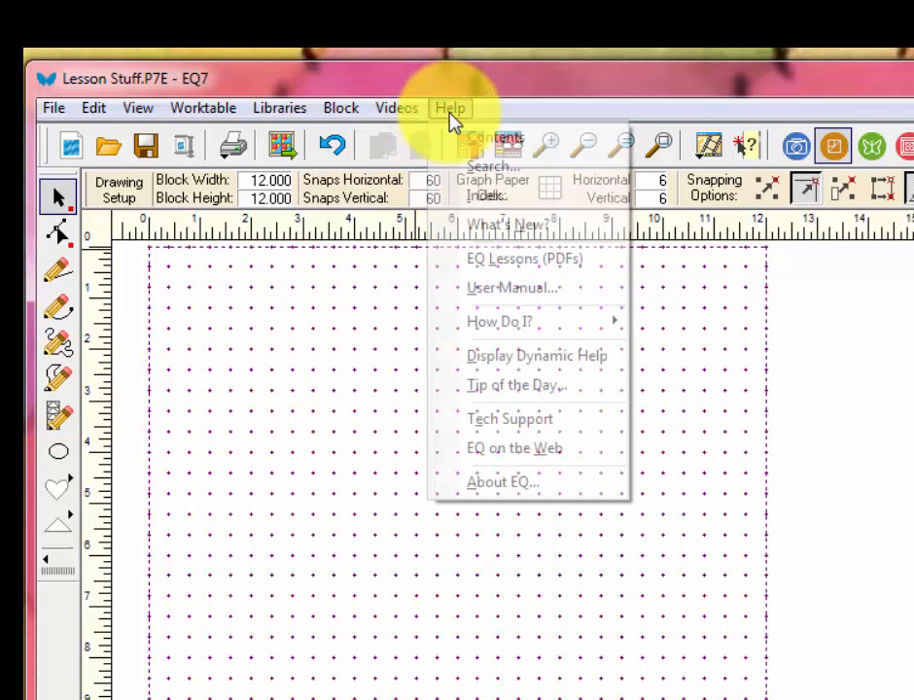
pyautogui.click(471, 168)
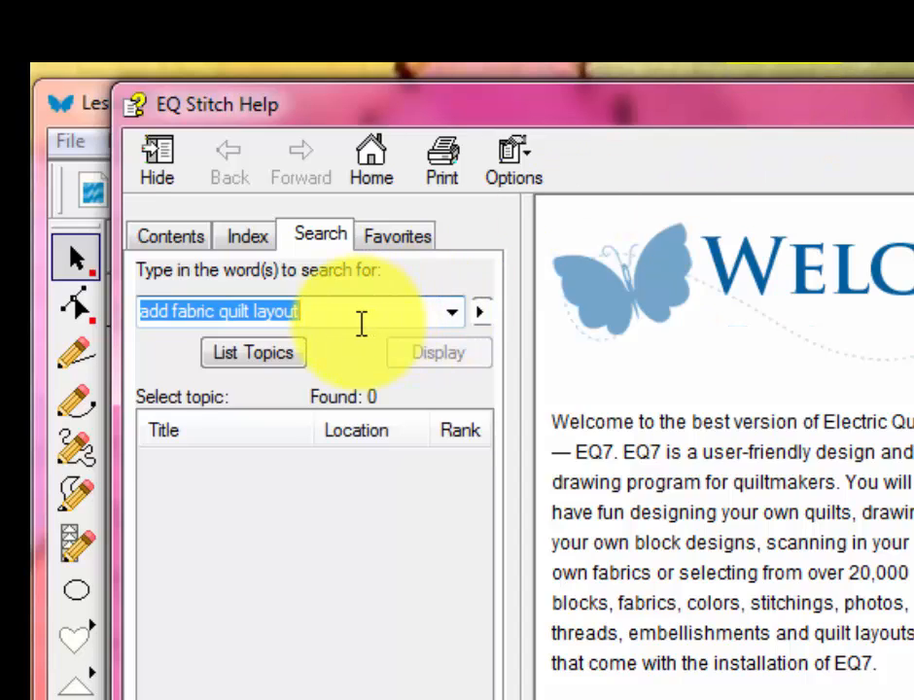
pyautogui.write('brush')
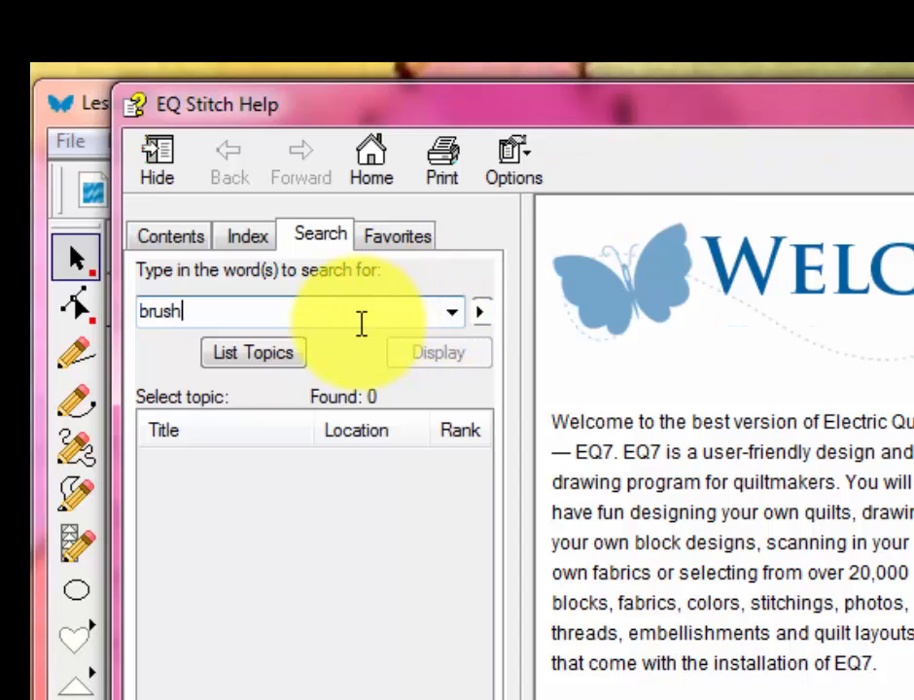
pyautogui.write(' stroke')
pyautogui.press('Return')
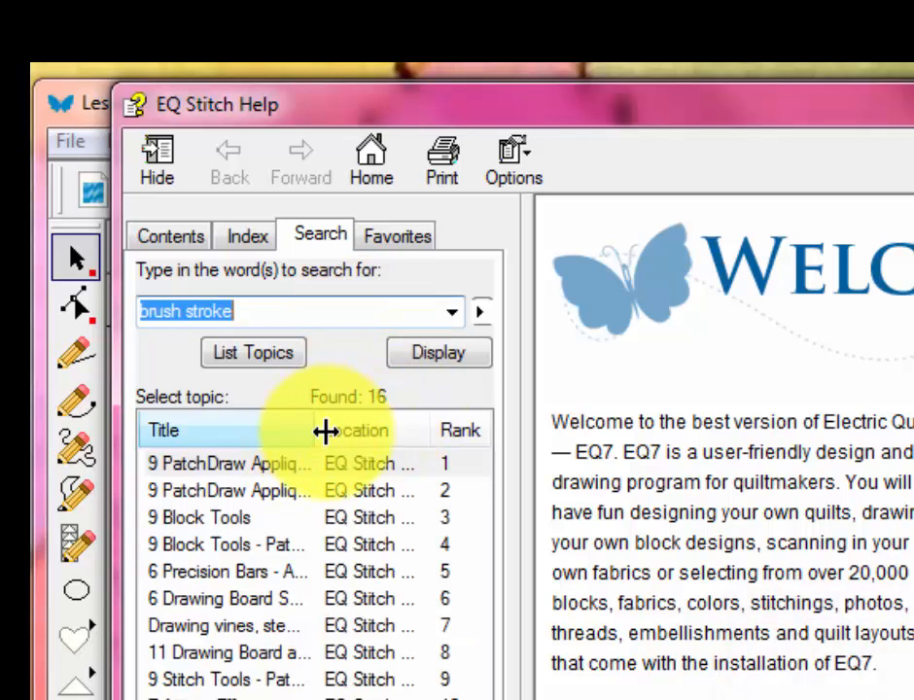
pyautogui.moveTo(318, 432); pyautogui.dragTo(437, 432)
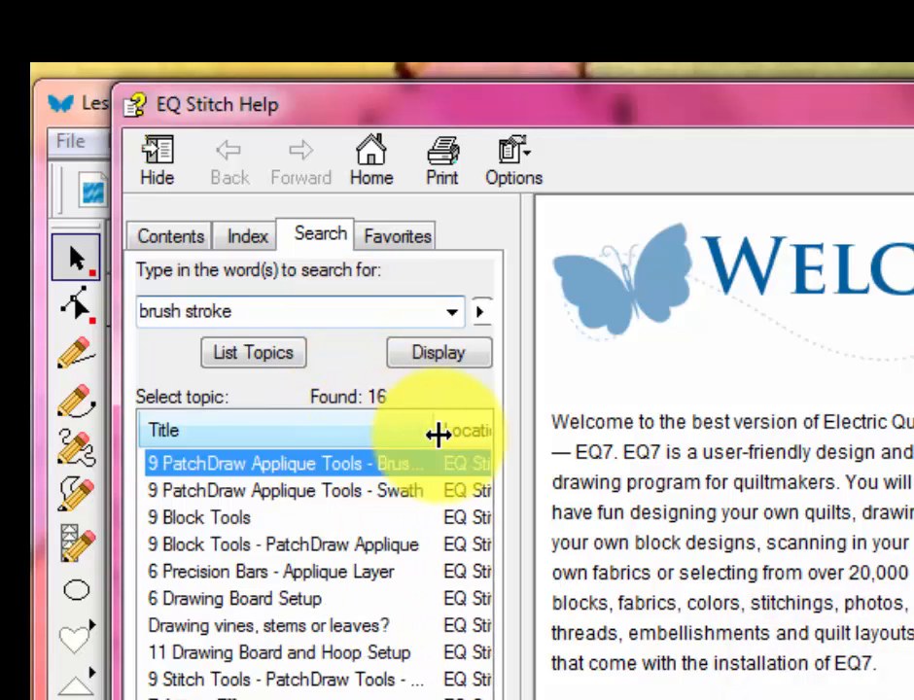
pyautogui.doubleClick(365, 470)
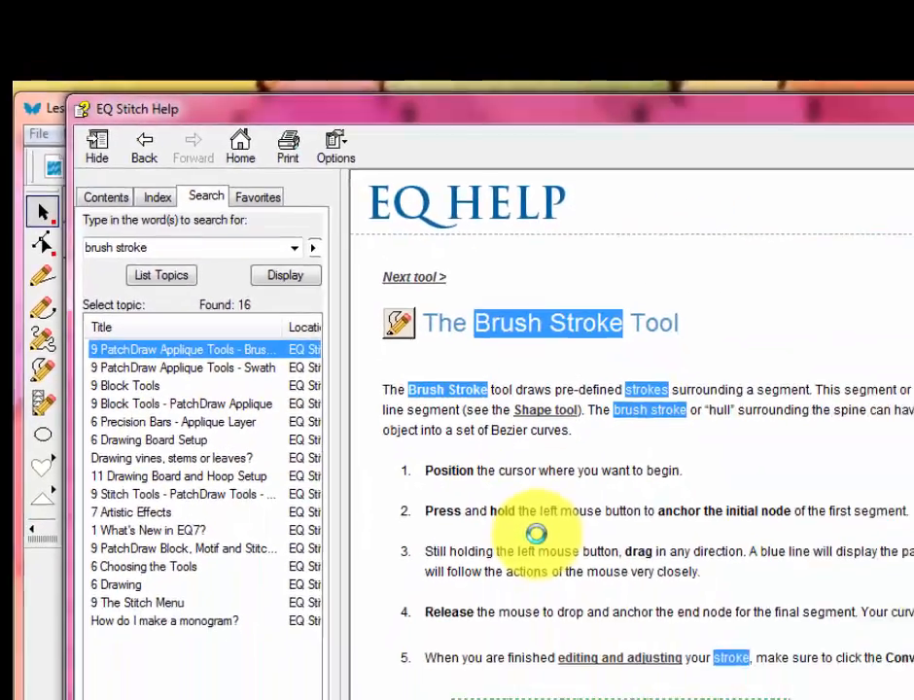
# Examine the Brush Stroke help topic's instructions, stroke settings, contours and end caps, and close the help
pyautogui.scroll(-5, 406, 404)
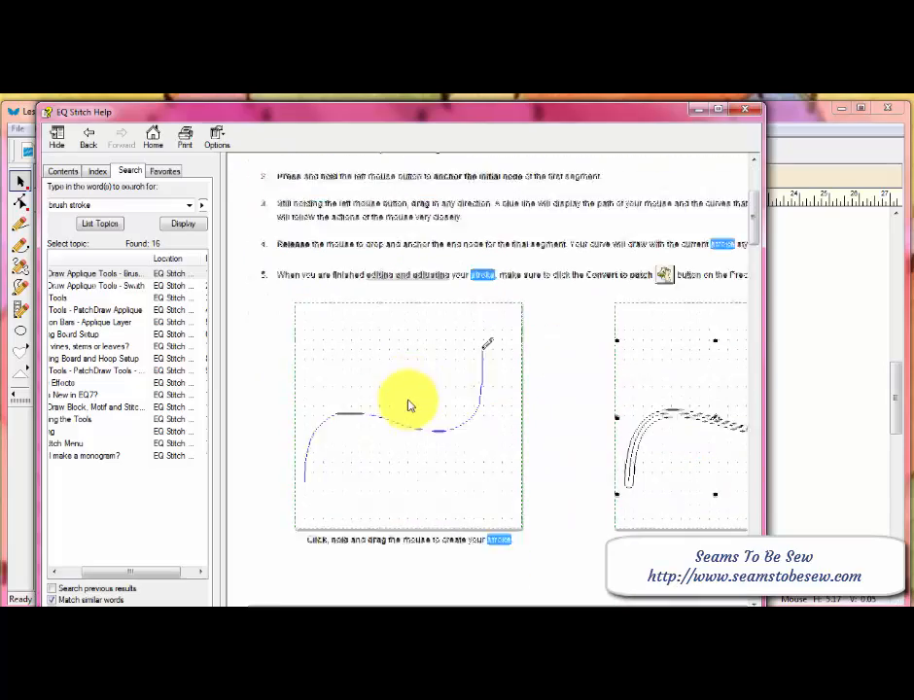
pyautogui.scroll(-15, 407, 407)
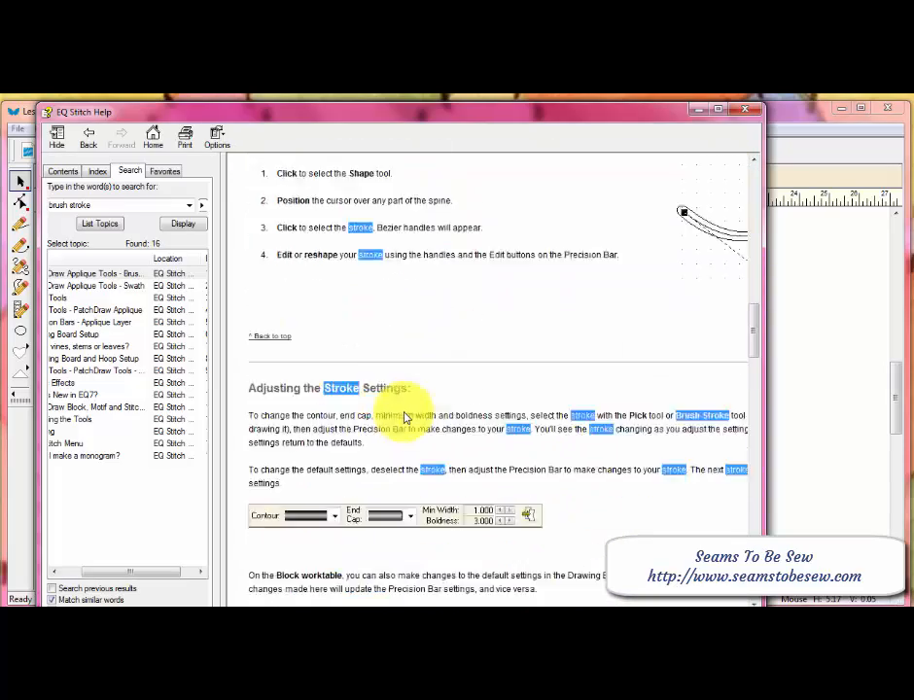
pyautogui.scroll(-15, 407, 418)
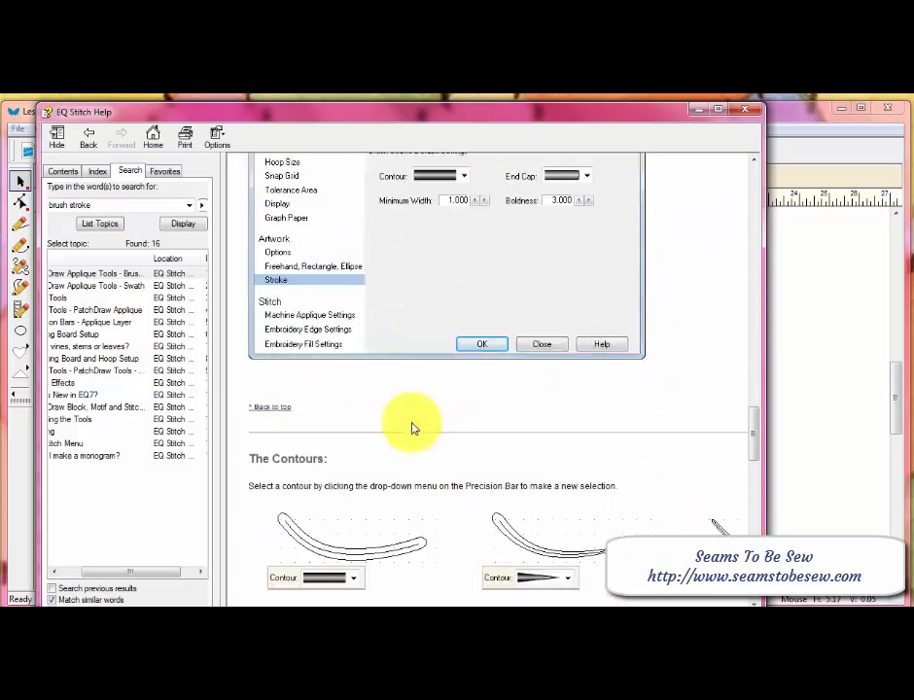
pyautogui.scroll(-8, 410, 430)
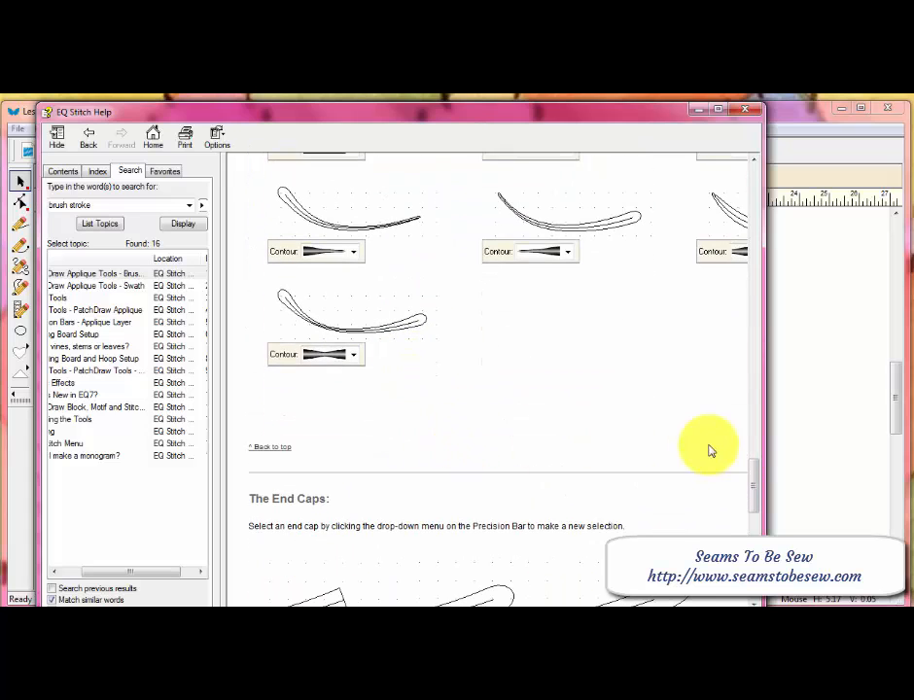
pyautogui.moveTo(765, 438); pyautogui.dragTo(900, 425)
pyautogui.scroll(-4, 808, 453)
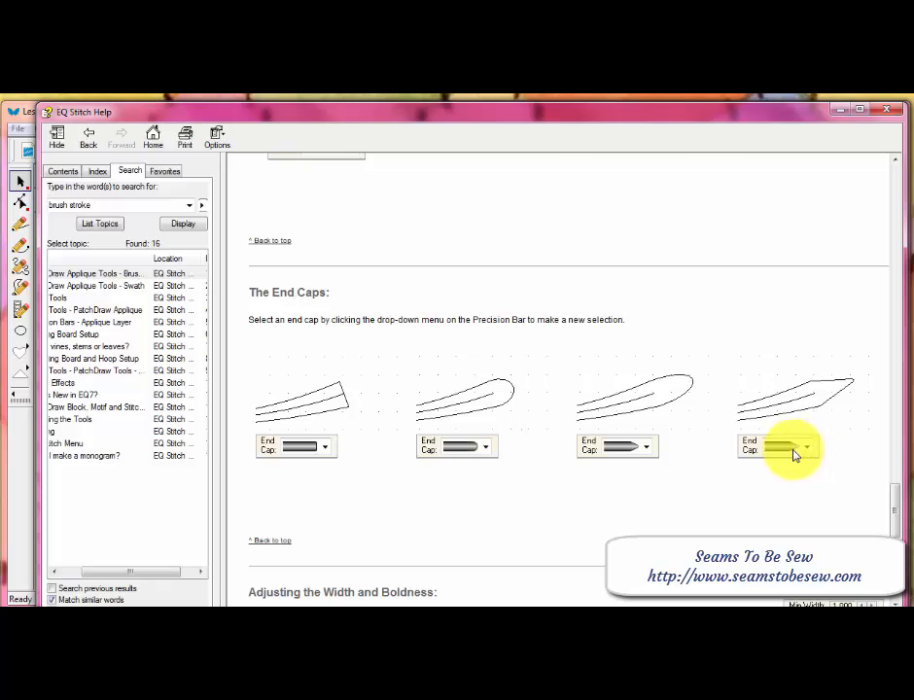
pyautogui.scroll(-5, 784, 457)
pyautogui.scroll(8, 781, 455)
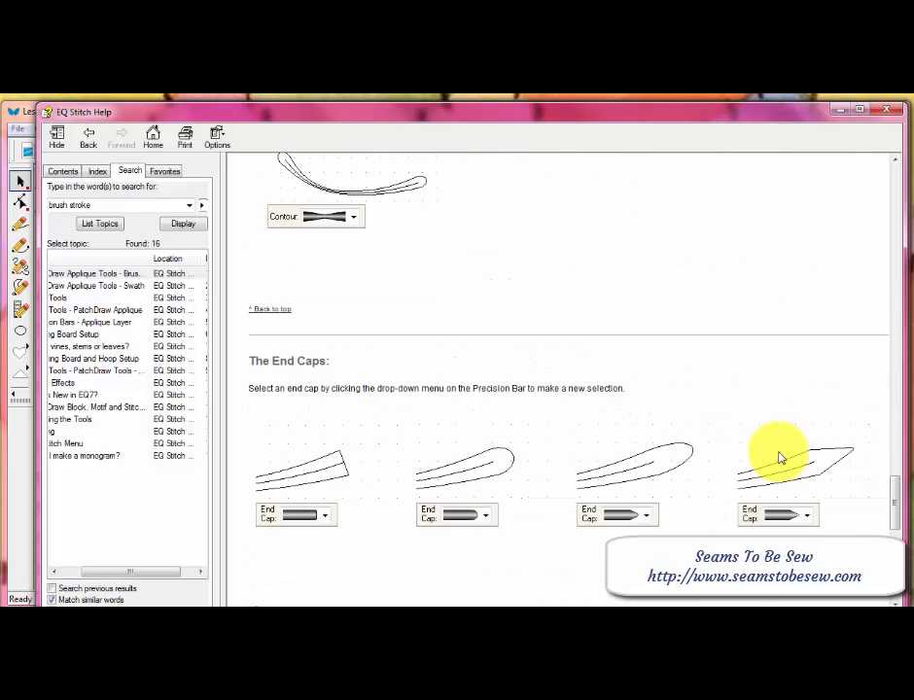
pyautogui.scroll(10, 778, 452)
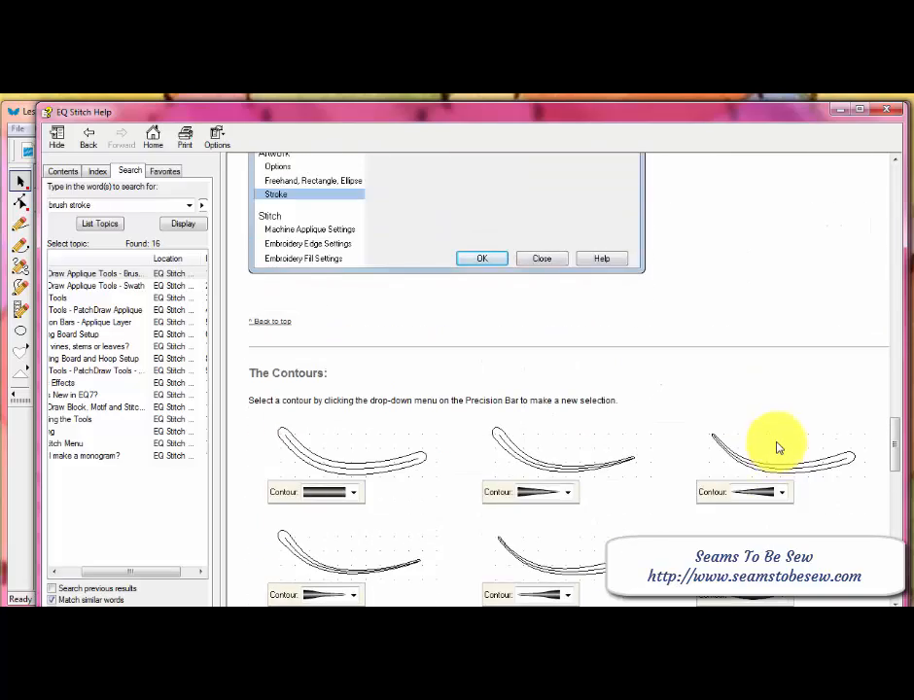
pyautogui.scroll(10, 778, 437)
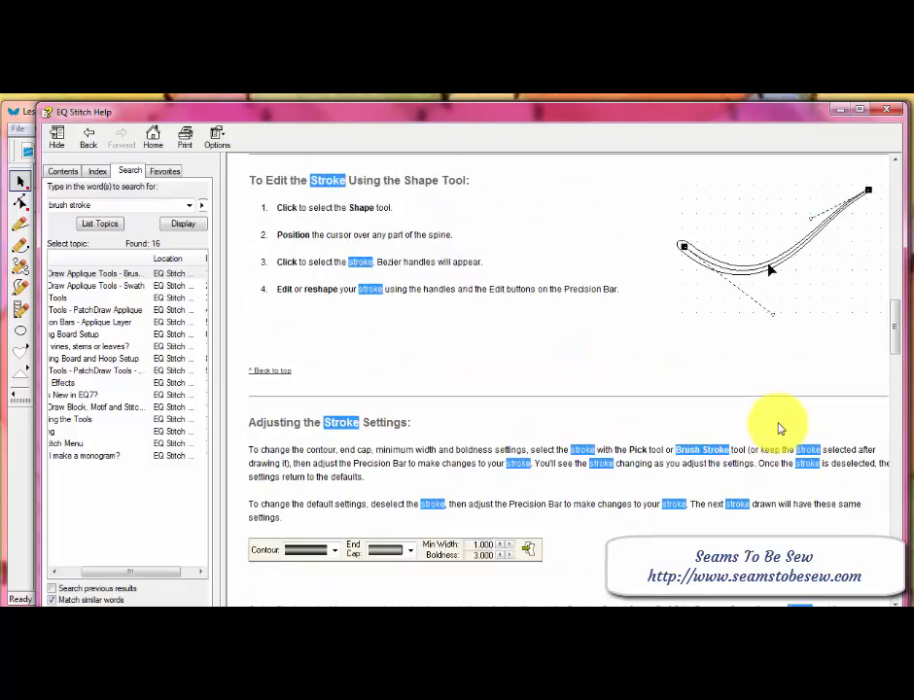
pyautogui.scroll(10, 783, 408)
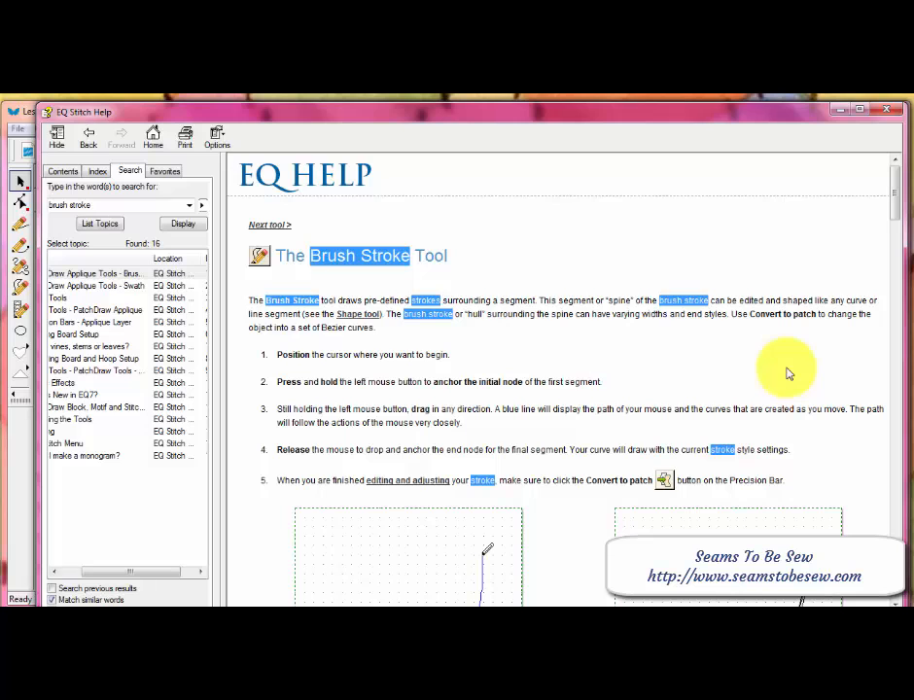
pyautogui.click(886, 113)
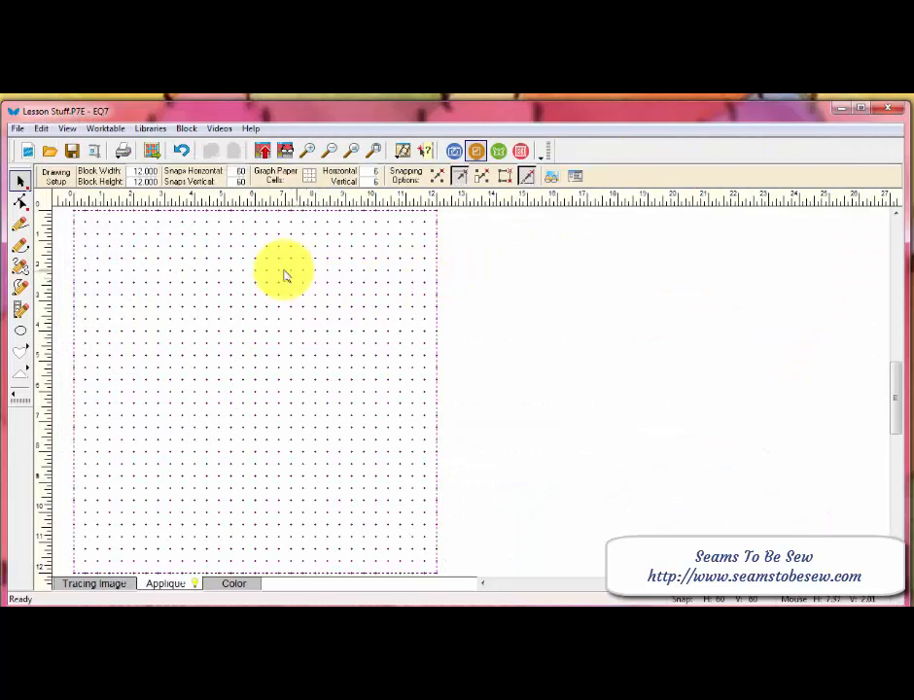
# Activate the Brush Stroke tool and set its Drawing Board Setup defaults to minimum width 0.000 and boldness 1.000
pyautogui.click(20, 288)
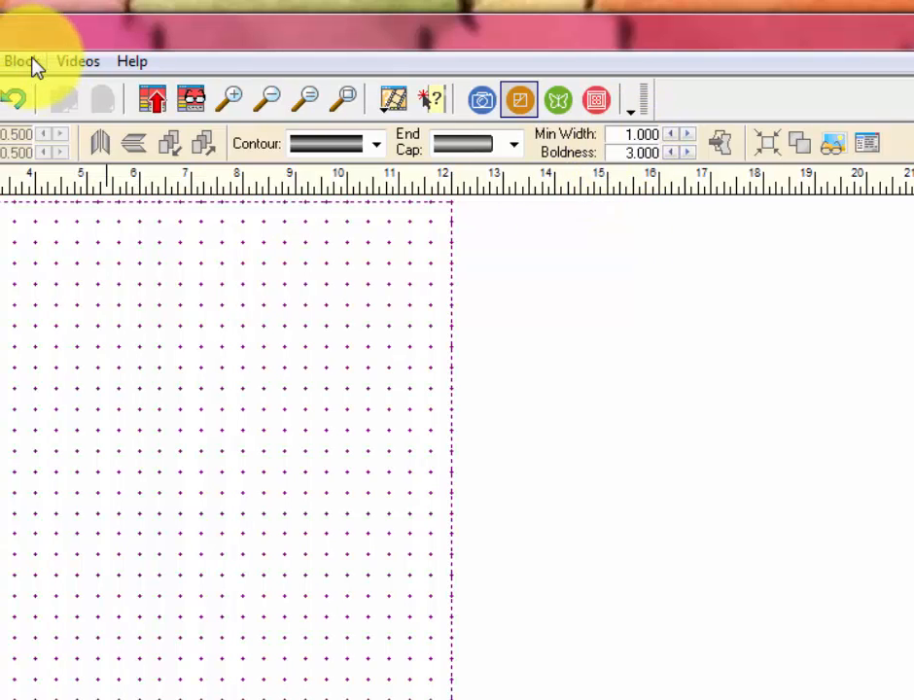
pyautogui.click(27, 62)
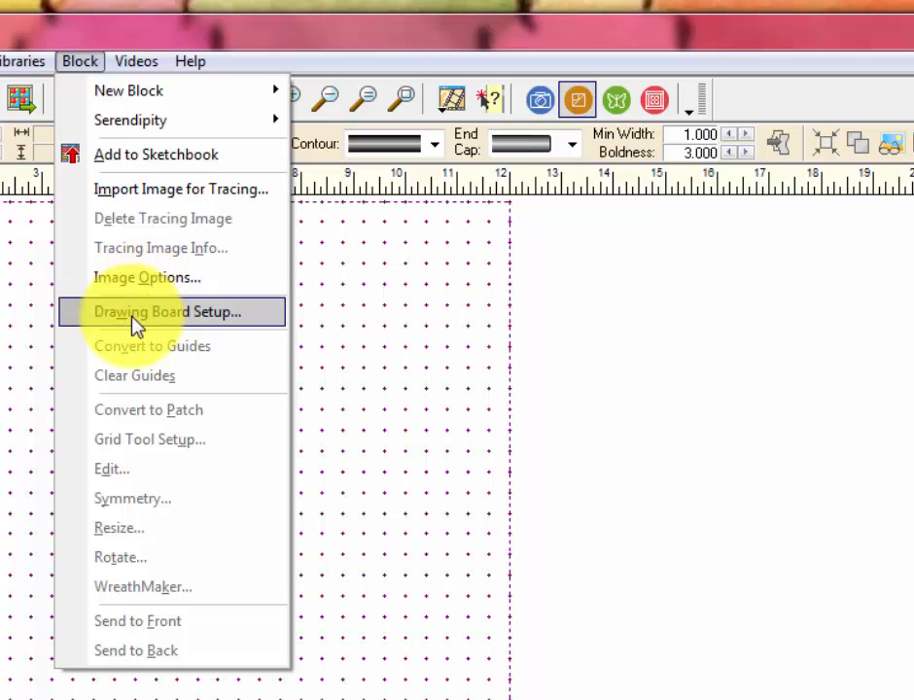
pyautogui.click(136, 313)
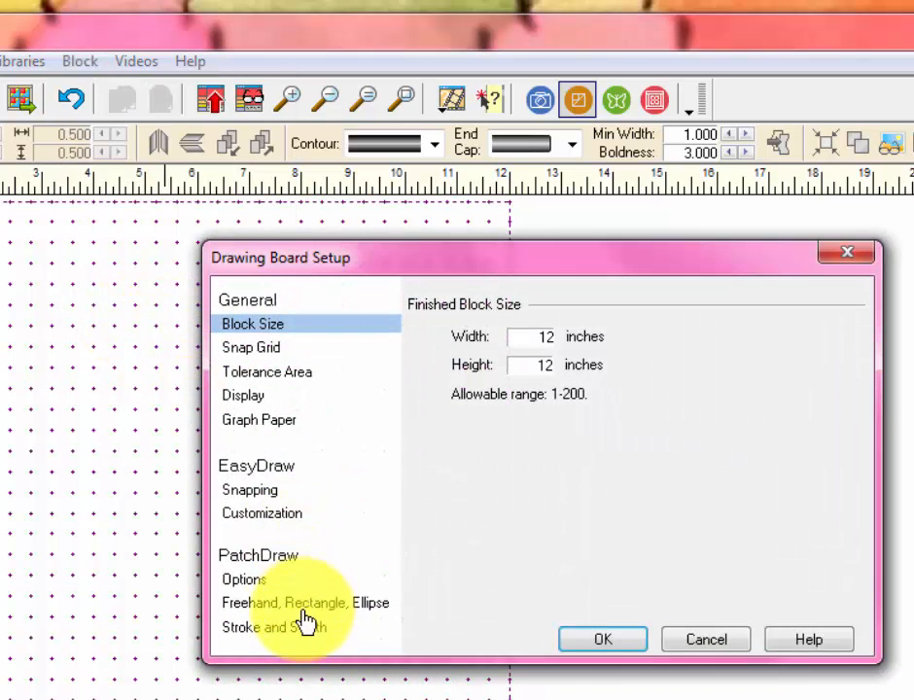
pyautogui.click(297, 628)
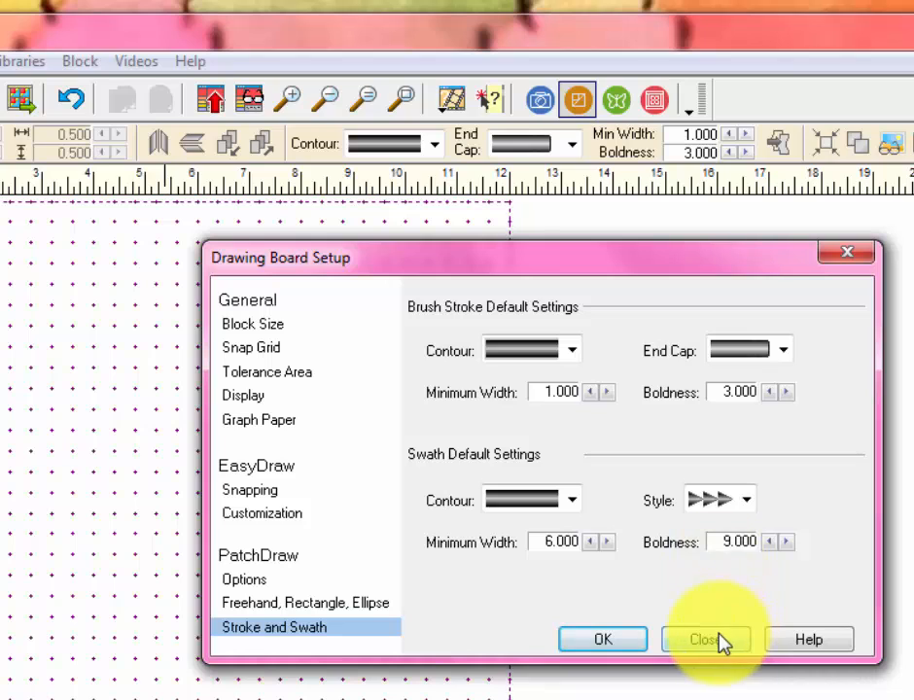
pyautogui.click(590, 393)
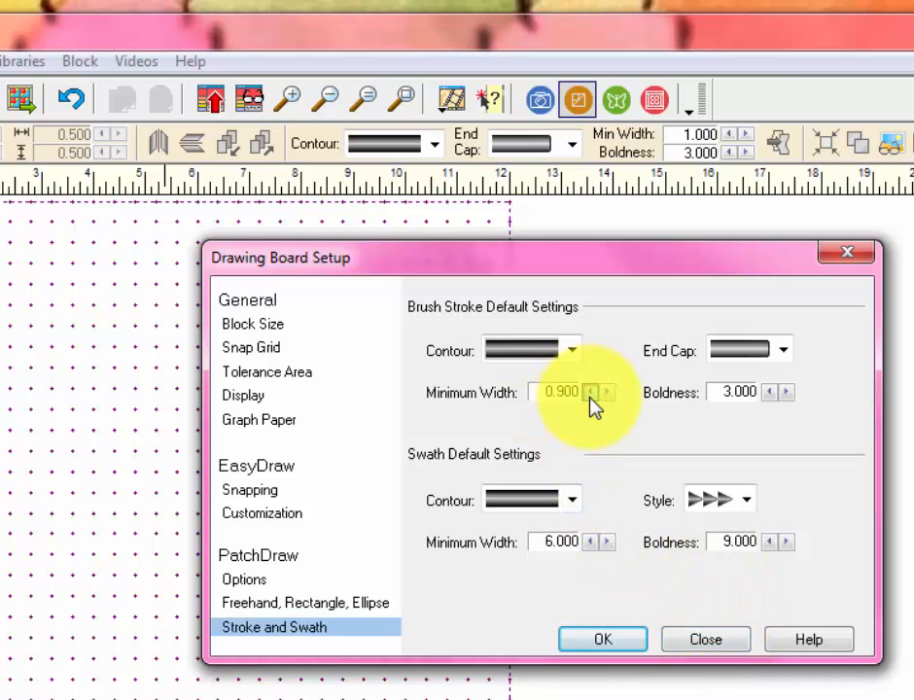
pyautogui.click(590, 393)
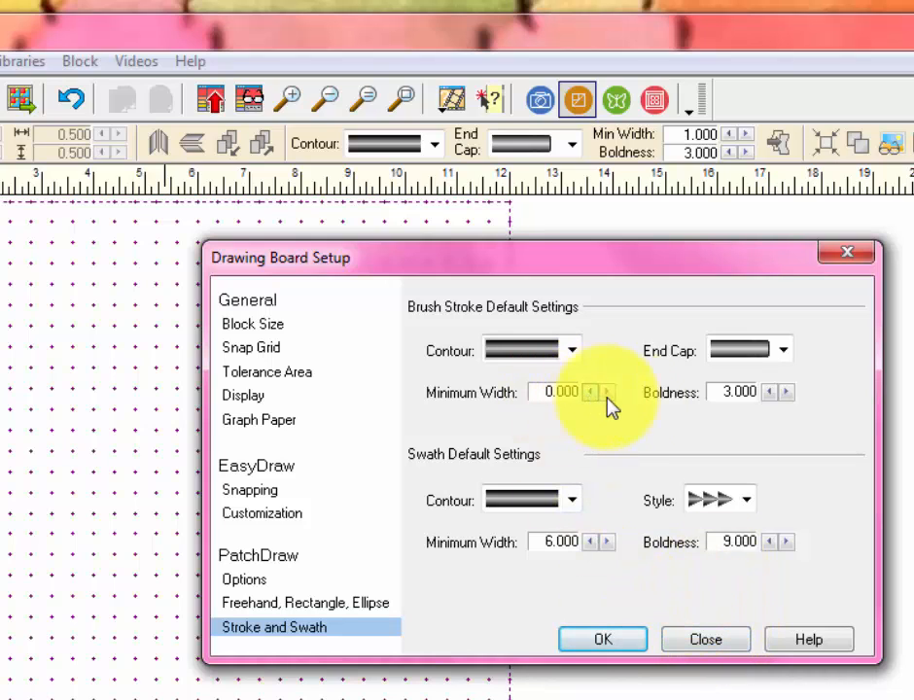
pyautogui.moveTo(770, 399); pyautogui.dragTo(770, 399)
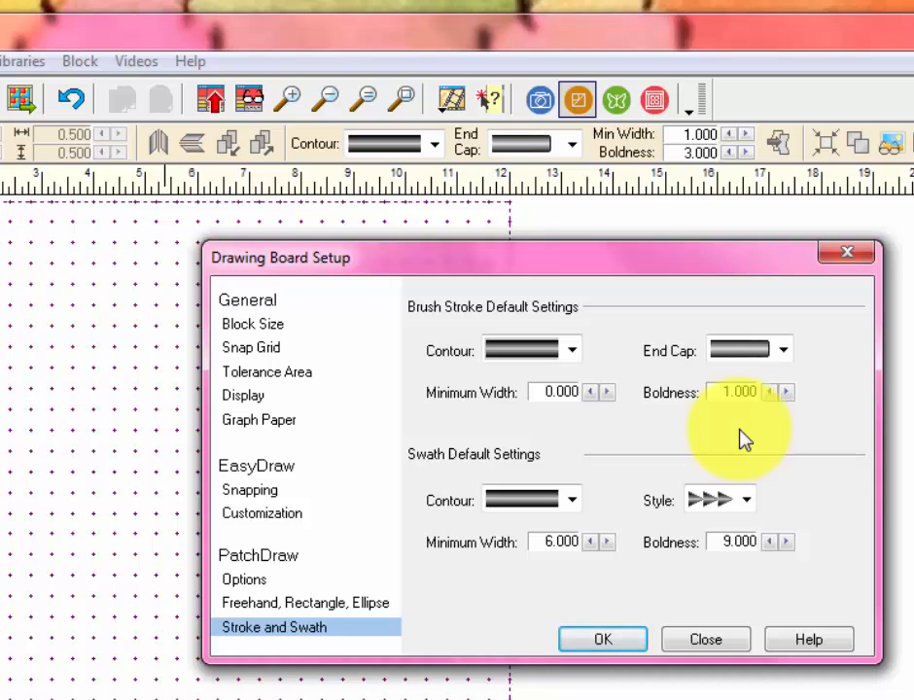
pyautogui.click(622, 642)
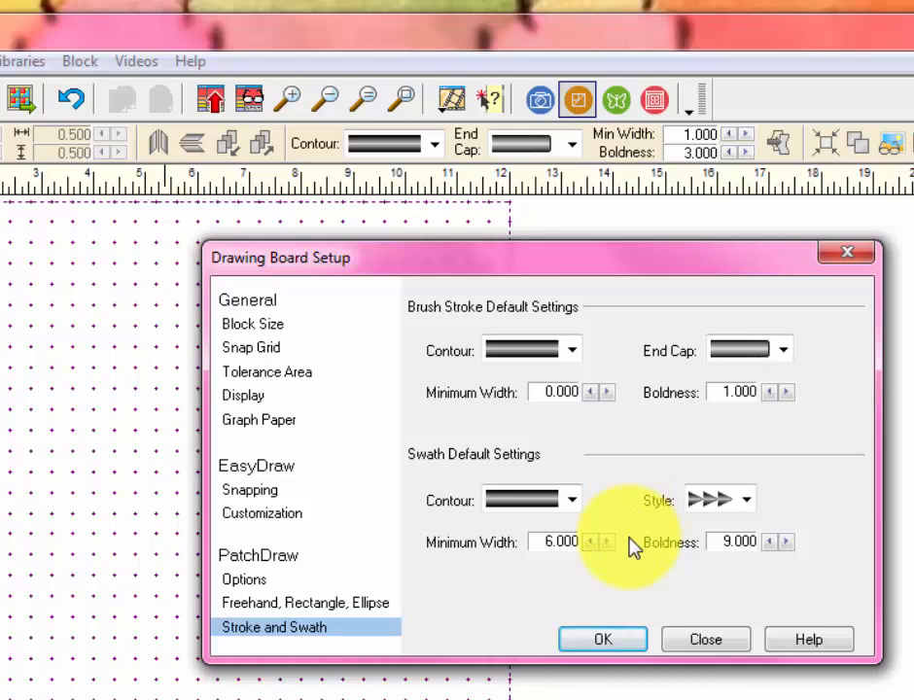
pyautogui.click(603, 641)
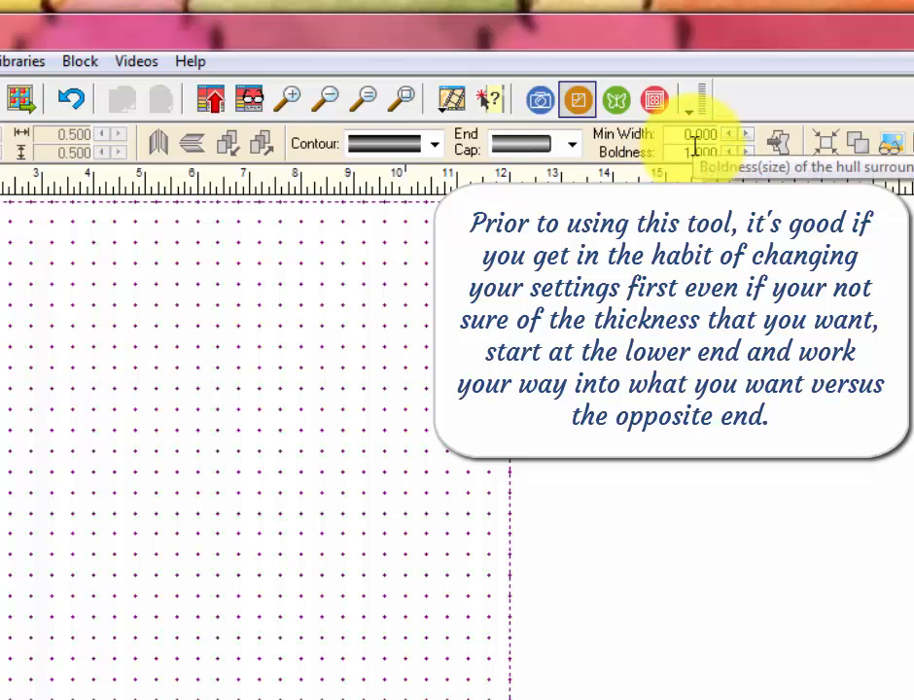
# Raise the Brush Stroke tool's minimum width to 1.100 on the Precision Bar
pyautogui.click(746, 134)
pyautogui.click(746, 134)
pyautogui.click(746, 134)
pyautogui.click(747, 134)
pyautogui.click(747, 134)
pyautogui.click(747, 134)
pyautogui.click(747, 134)
pyautogui.click(746, 134)
pyautogui.click(747, 134)
pyautogui.click(747, 134)
pyautogui.click(747, 134)
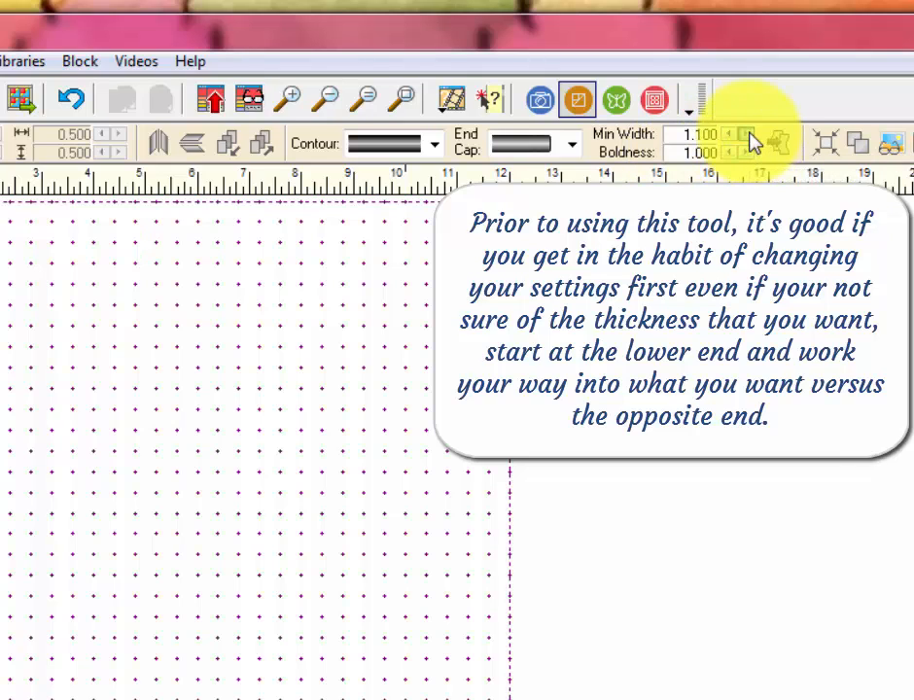
# Review the Stroke and Swath defaults in Drawing Board Setup and close it without changes
pyautogui.click(80, 62)
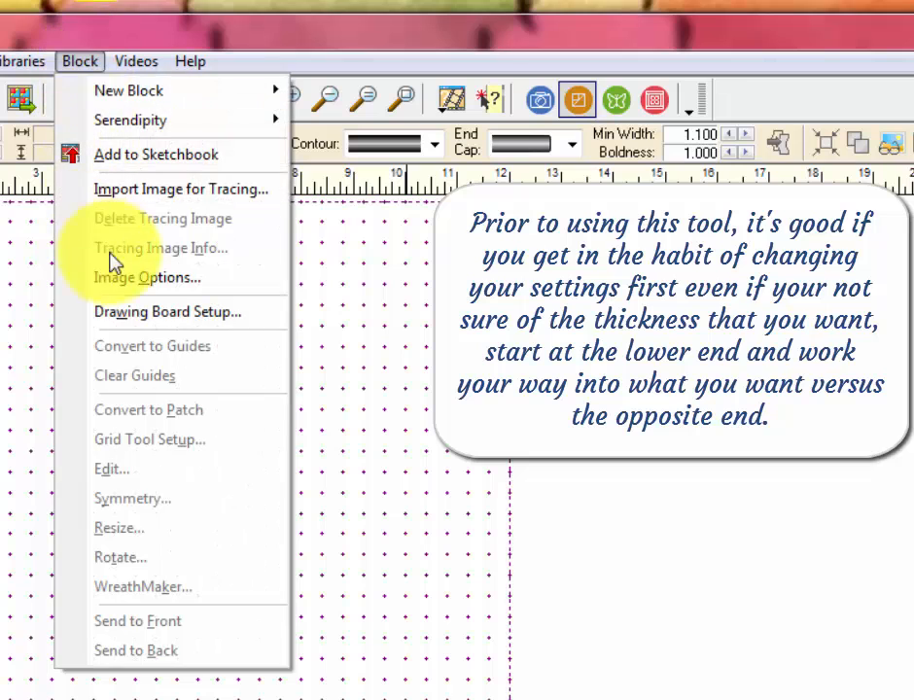
pyautogui.click(128, 312)
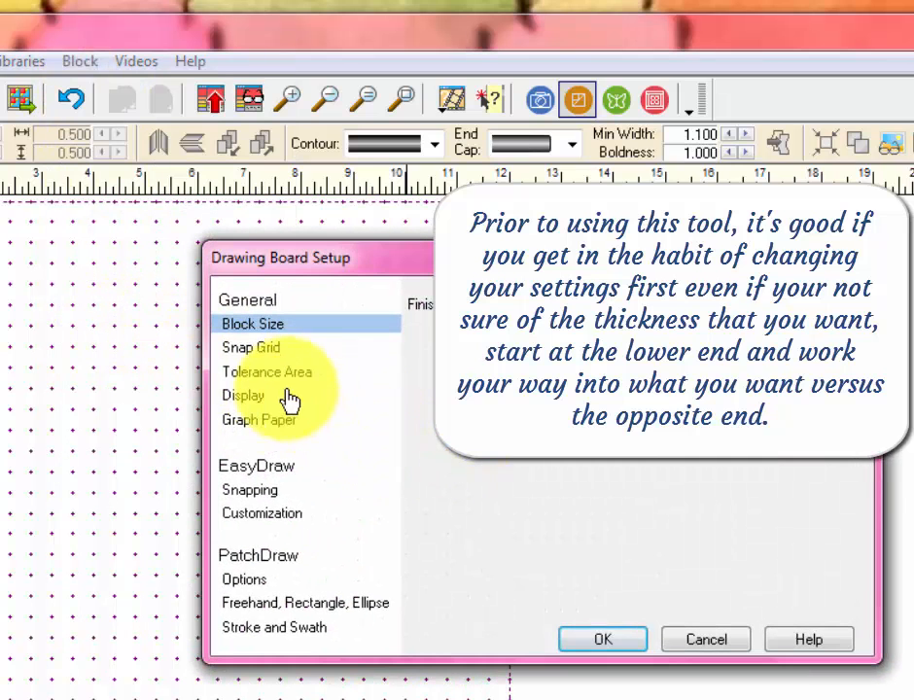
pyautogui.click(297, 626)
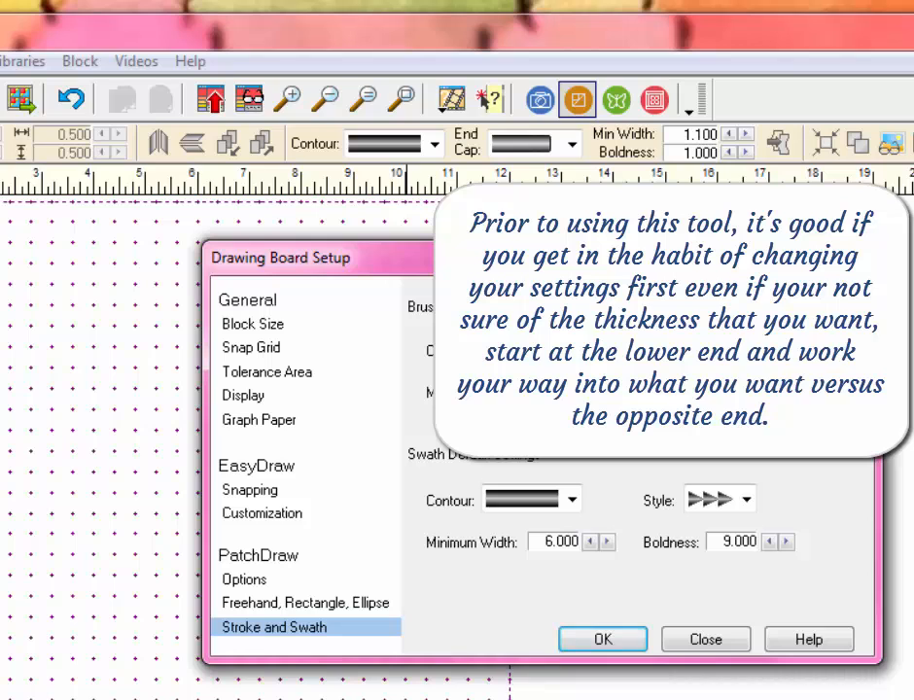
pyautogui.click(706, 639)
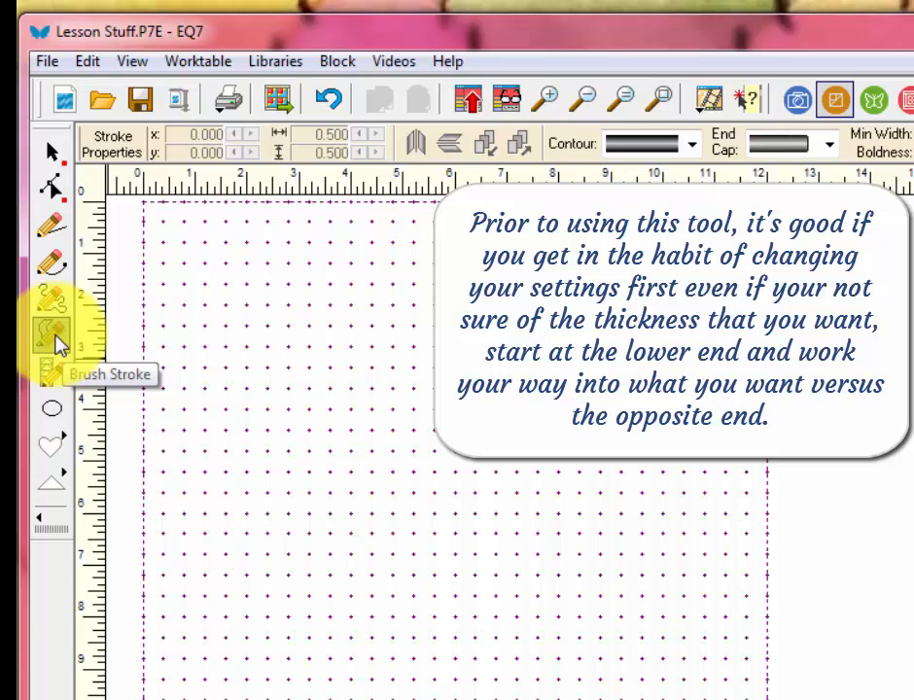
# Reselect the Brush Stroke tool and lower its minimum width to 0.000 on the Precision Bar
pyautogui.click(53, 336)
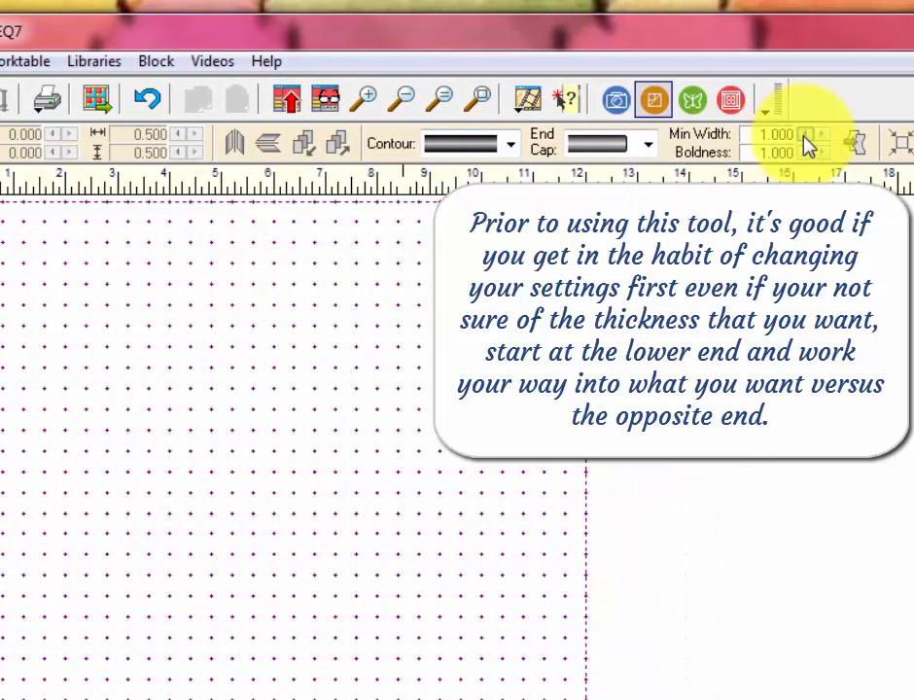
pyautogui.click(804, 135)
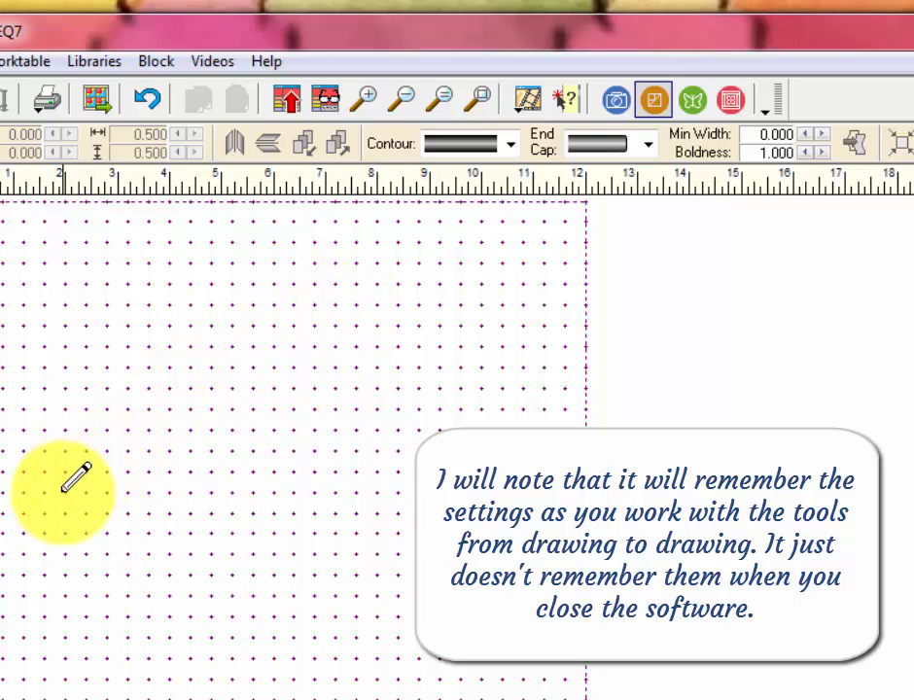
# Draw a hill-shaped brush stroke across the block, dipping at both ends, about 9 wide and 4 high
pyautogui.moveTo(64, 492)
pyautogui.mouseDown()
pyautogui.moveTo(119, 523)
pyautogui.moveTo(211, 485)
pyautogui.moveTo(223, 422)
pyautogui.moveTo(264, 354)
pyautogui.moveTo(338, 328)
pyautogui.moveTo(407, 367)
pyautogui.moveTo(440, 435)
pyautogui.moveTo(489, 496)
pyautogui.moveTo(540, 512)
pyautogui.mouseUp()
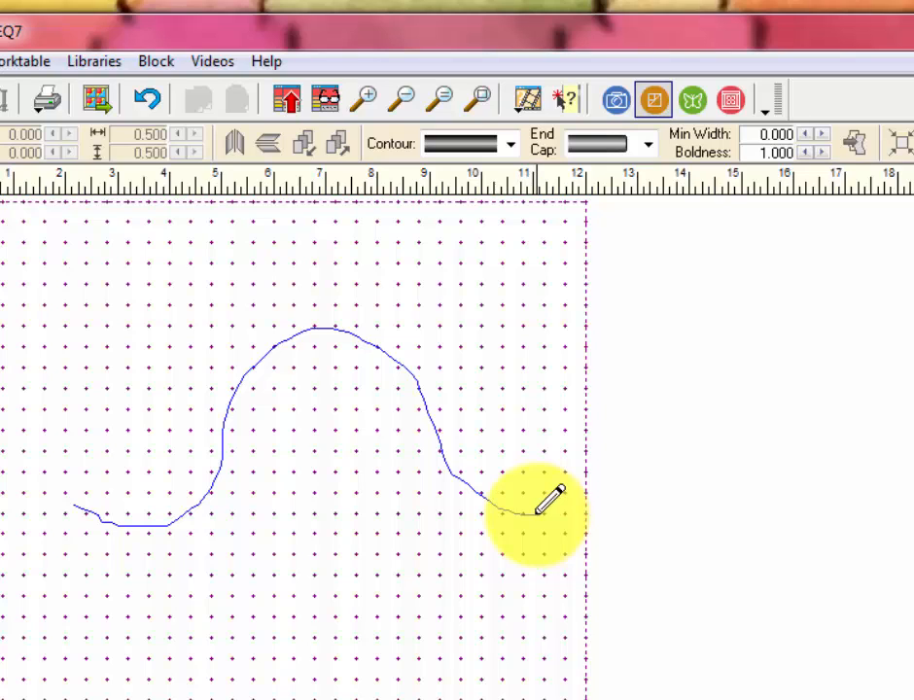
pyautogui.moveTo(541, 512); pyautogui.dragTo(541, 511)
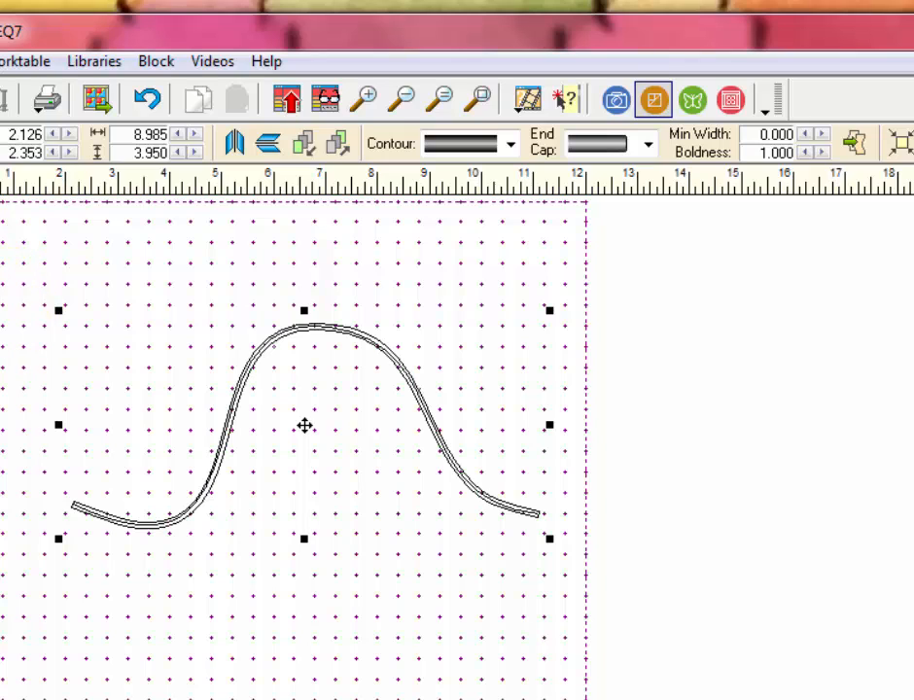
# Reshape the stroke with the Shape tool, bulging its first half outward, levelling the handles at its peak and raising the peak node slightly
pyautogui.click(2, 277)
pyautogui.click(241, 393)
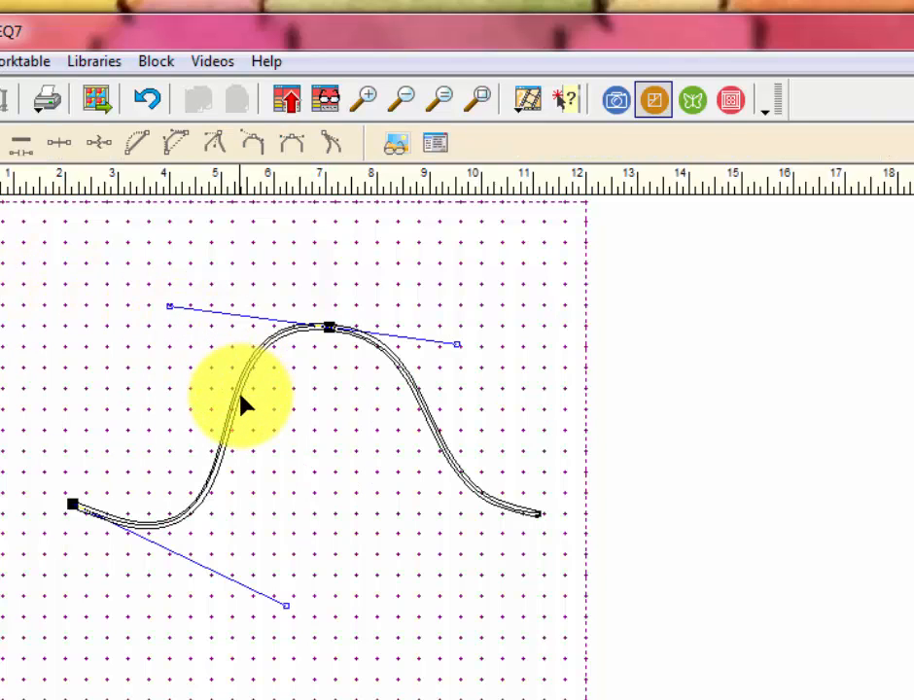
pyautogui.moveTo(171, 308); pyautogui.dragTo(35, 203)
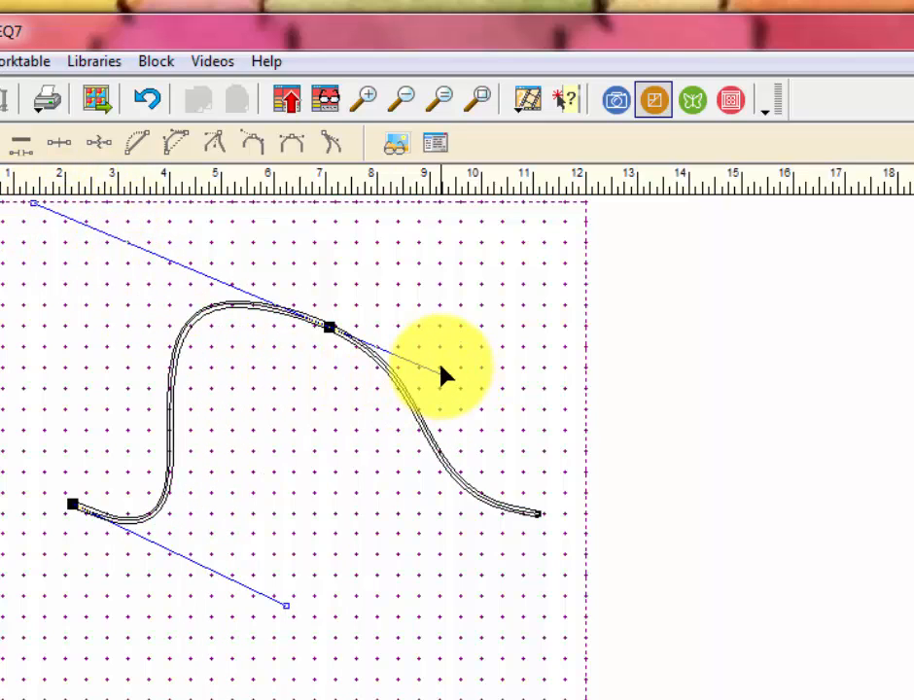
pyautogui.moveTo(440, 368); pyautogui.dragTo(471, 321)
pyautogui.moveTo(330, 328); pyautogui.dragTo(329, 298)
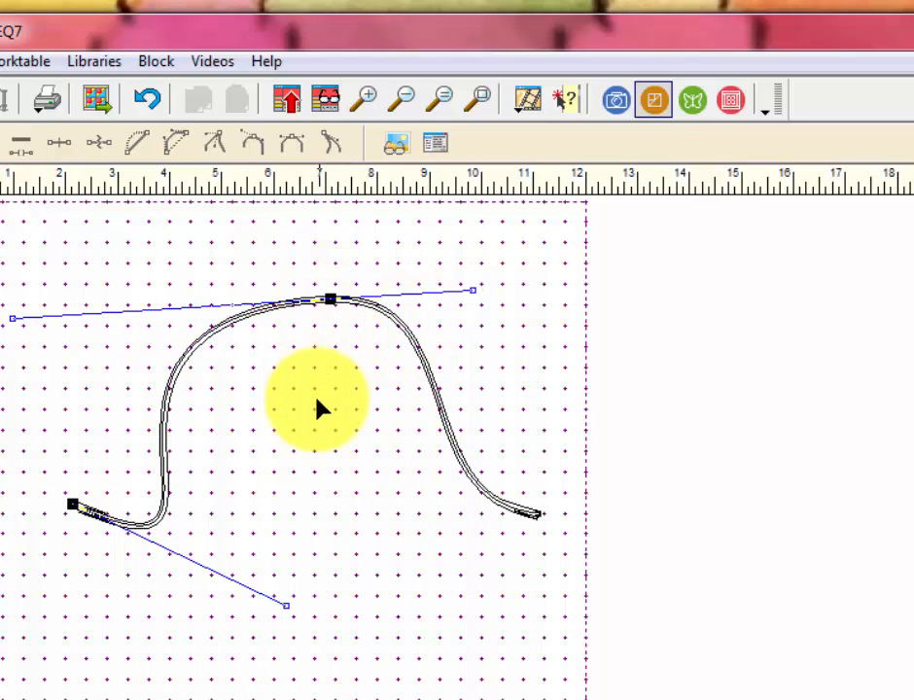
pyautogui.click(341, 472)
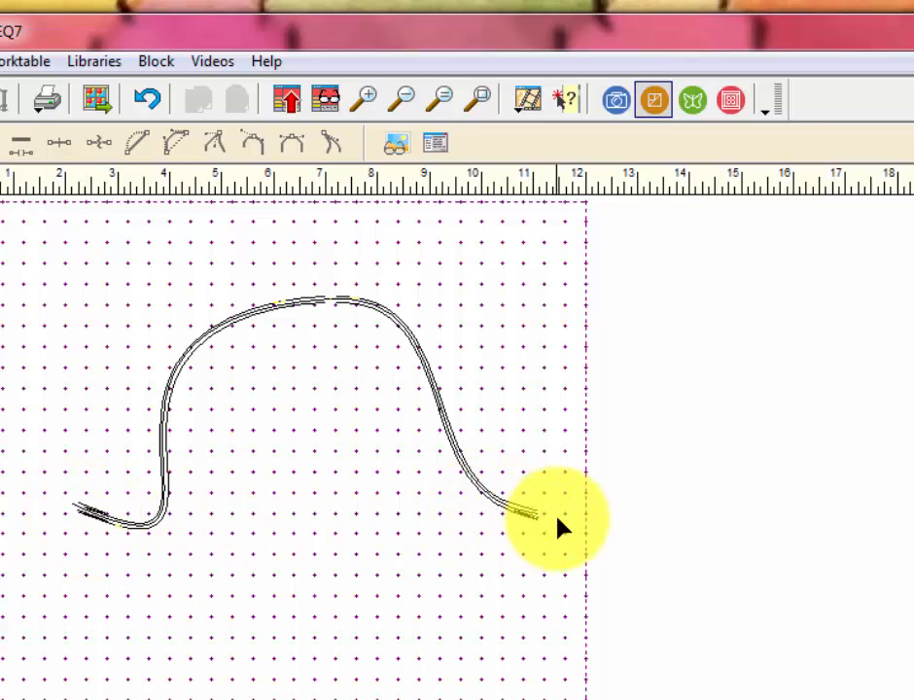
pyautogui.click(287, 312)
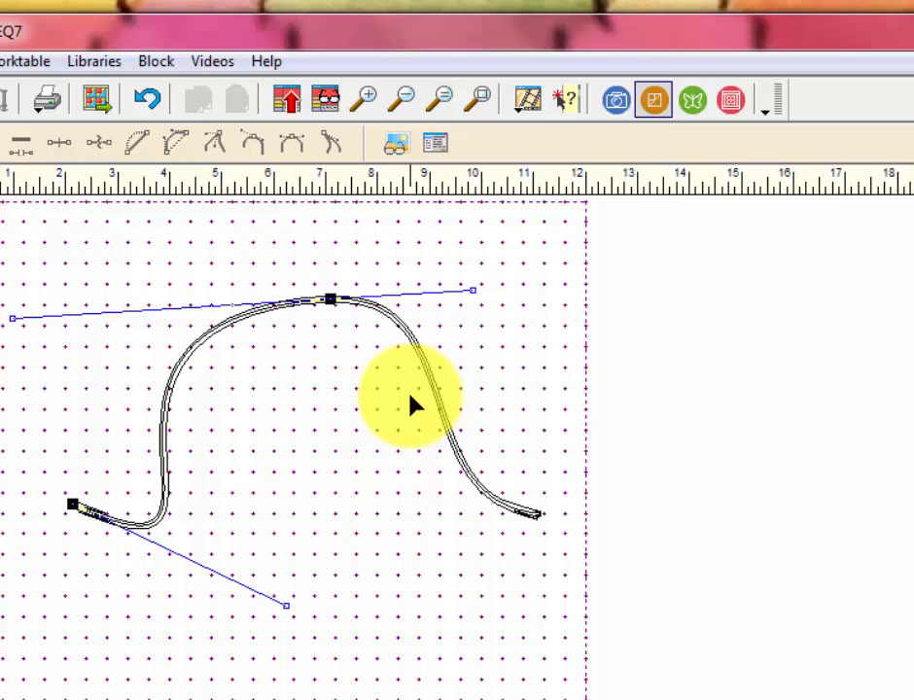
pyautogui.click(393, 384)
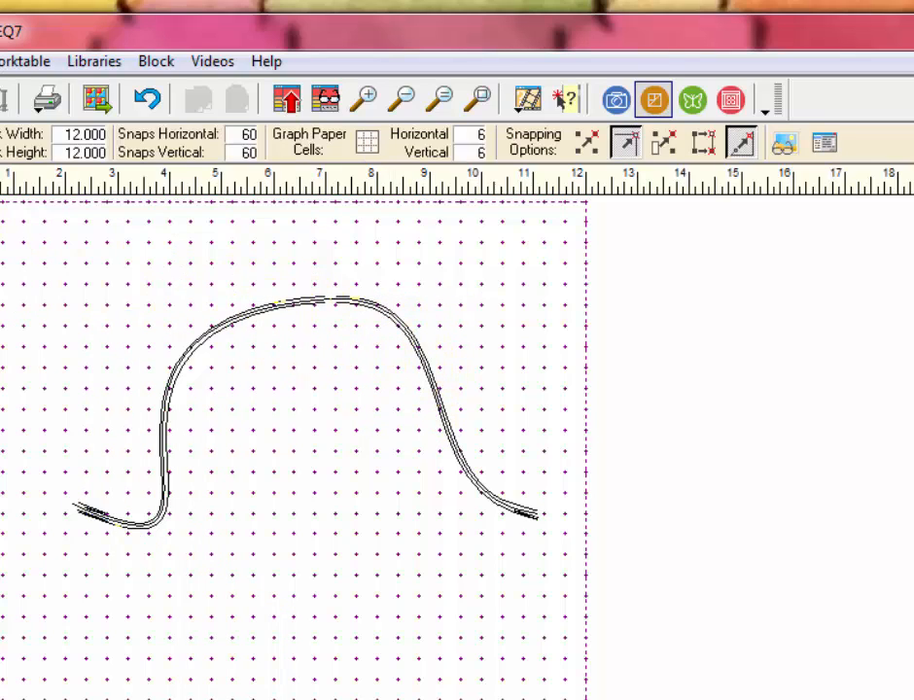
# Select the whole stroke and change its contour to the style that is thick in the middle and tapered at both ends
pyautogui.click(287, 316)
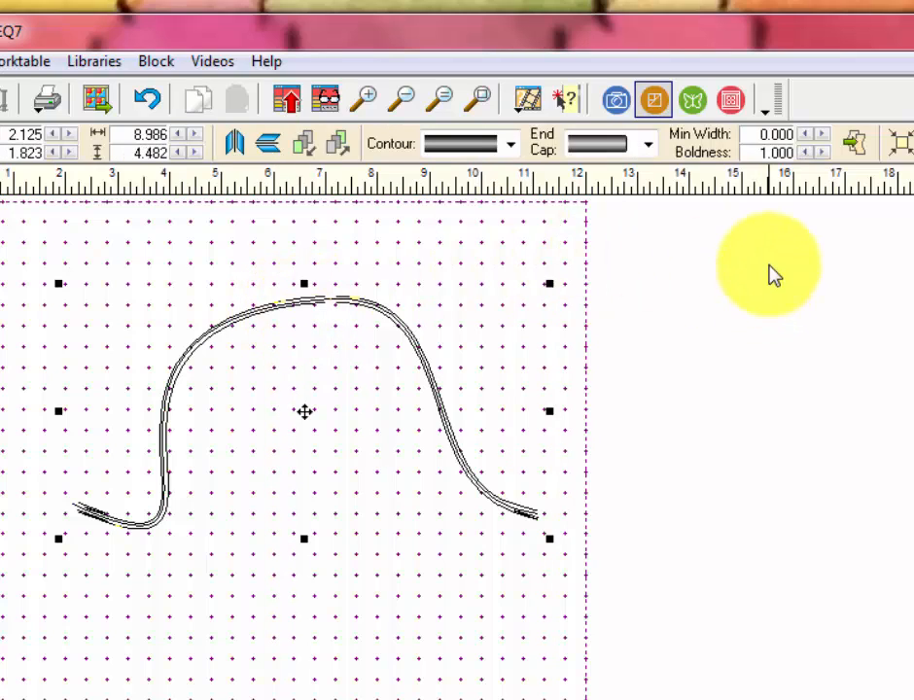
pyautogui.click(485, 148)
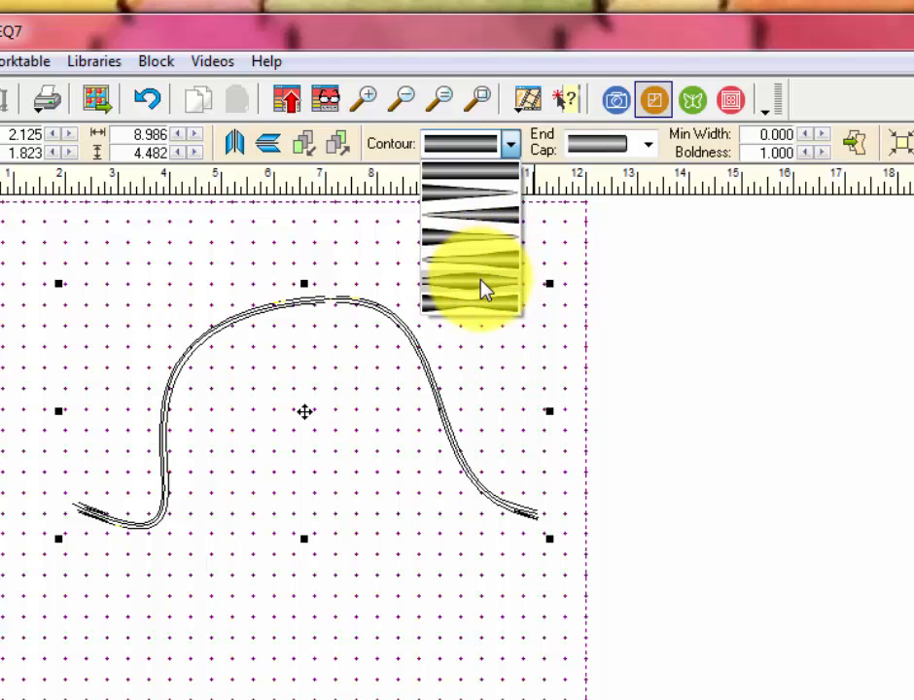
pyautogui.click(484, 290)
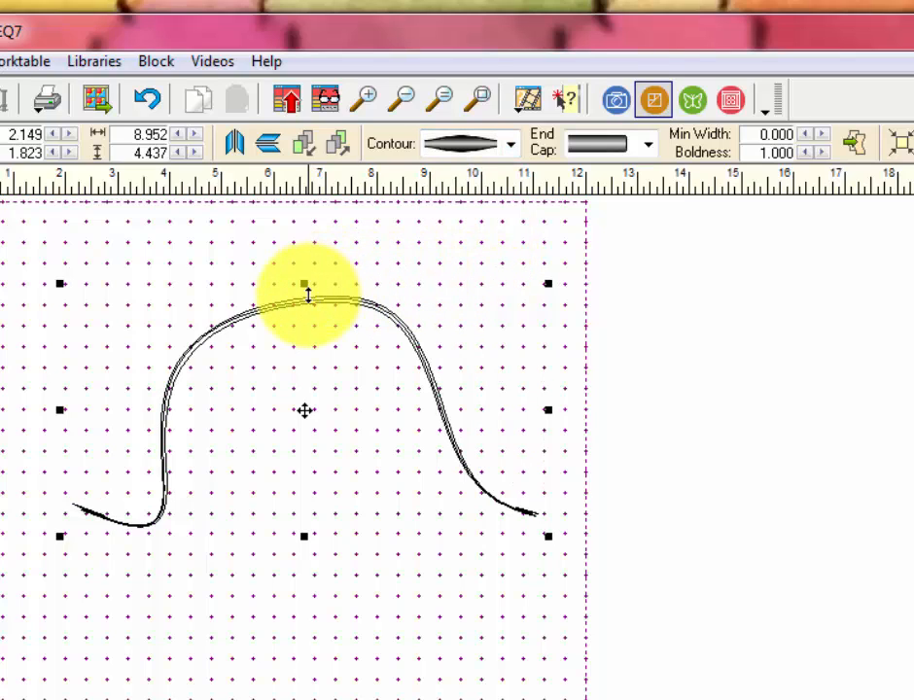
# Raise the selected stroke's boldness to 1.700
pyautogui.click(825, 154)
pyautogui.click(825, 154)
pyautogui.click(826, 153)
pyautogui.click(826, 154)
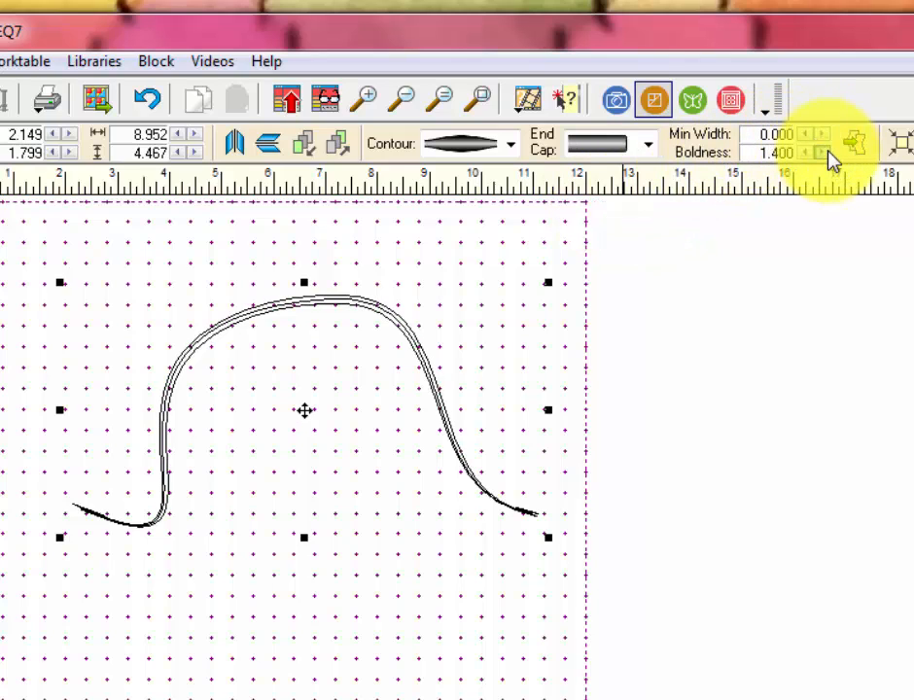
pyautogui.click(825, 154)
pyautogui.click(826, 154)
pyautogui.click(825, 153)
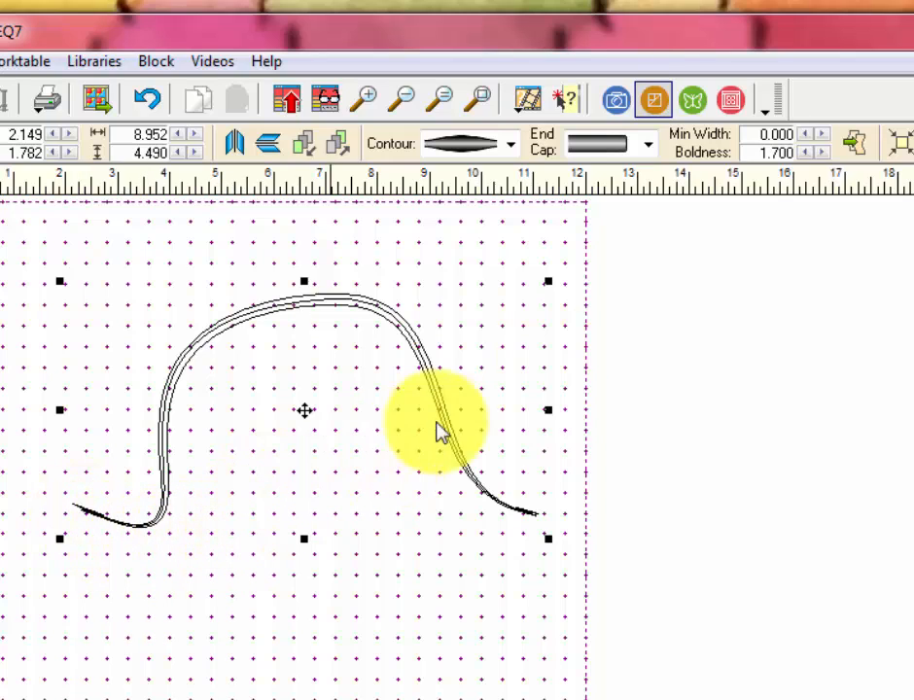
# Raise the selected stroke's minimum width to 1.000
pyautogui.click(821, 136)
pyautogui.click(821, 136)
pyautogui.click(821, 136)
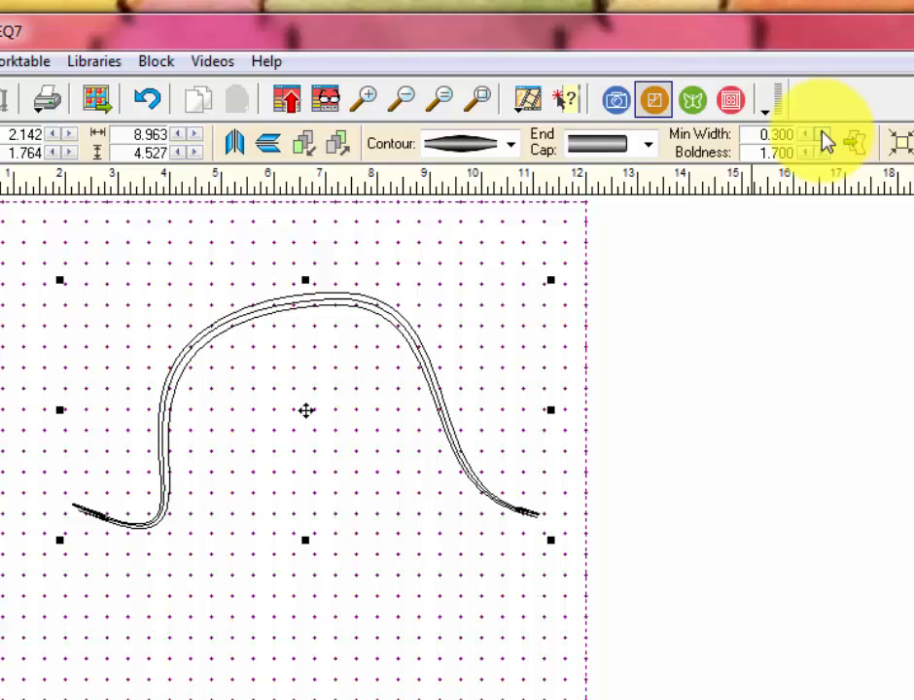
pyautogui.click(822, 136)
pyautogui.click(822, 136)
pyautogui.click(822, 136)
pyautogui.click(821, 136)
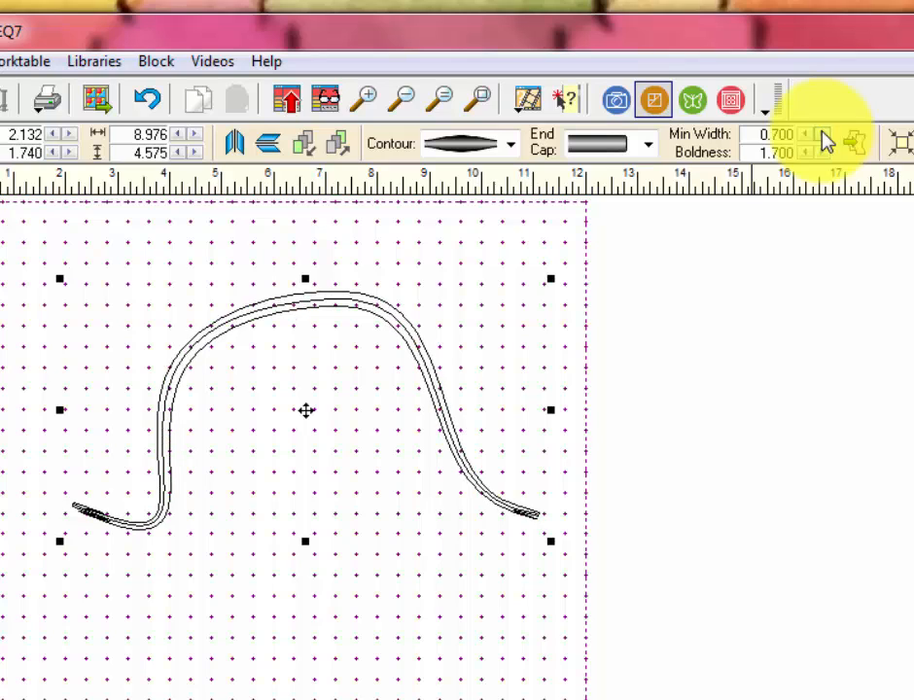
pyautogui.click(822, 136)
pyautogui.click(821, 137)
pyautogui.click(822, 137)
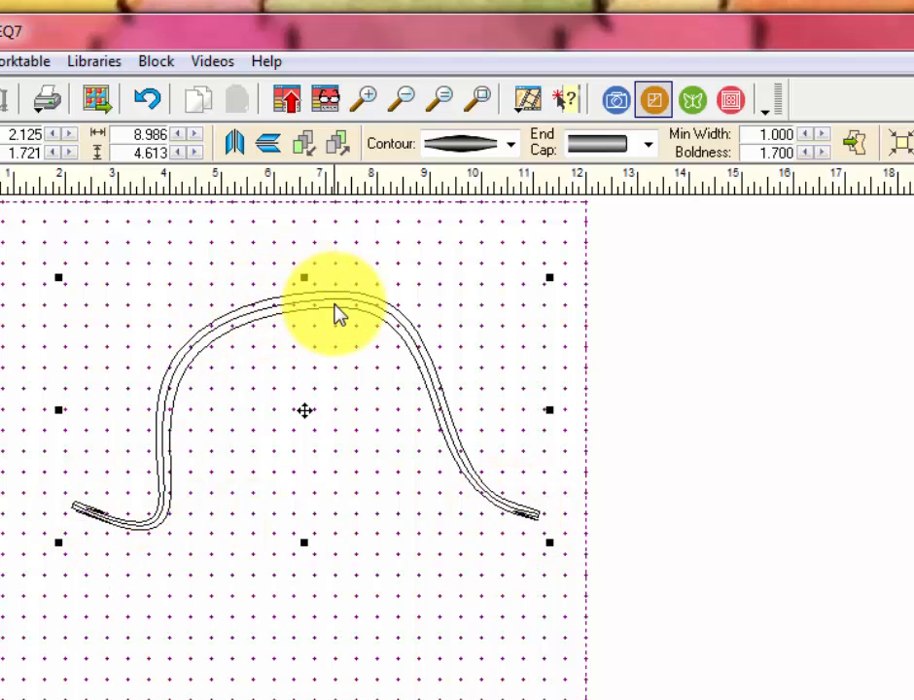
# Try the straight tapered contours in both directions on the stroke and settle on the contour that narrows in the middle
pyautogui.click(479, 148)
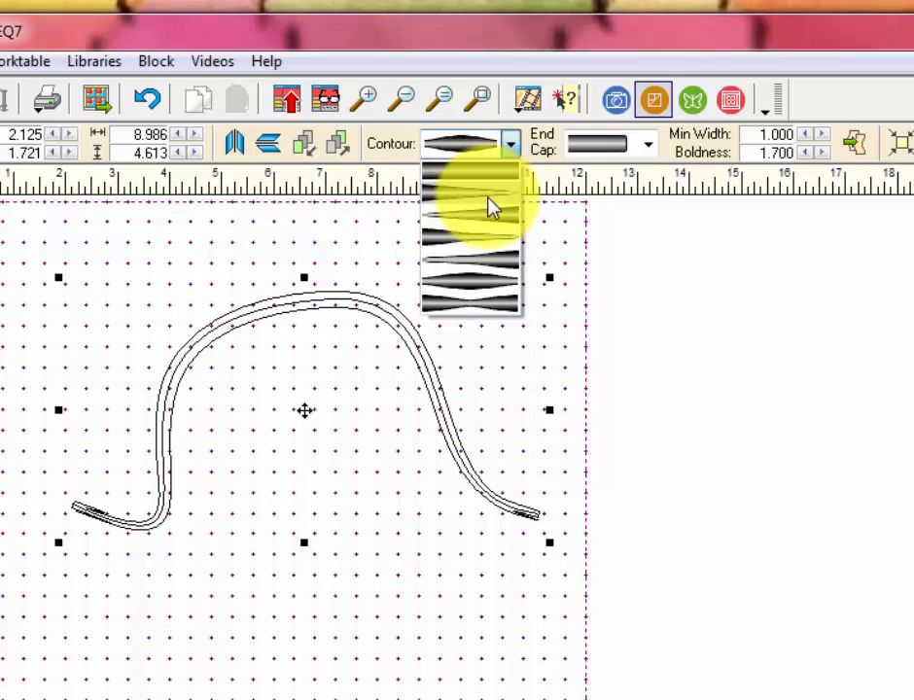
pyautogui.click(490, 201)
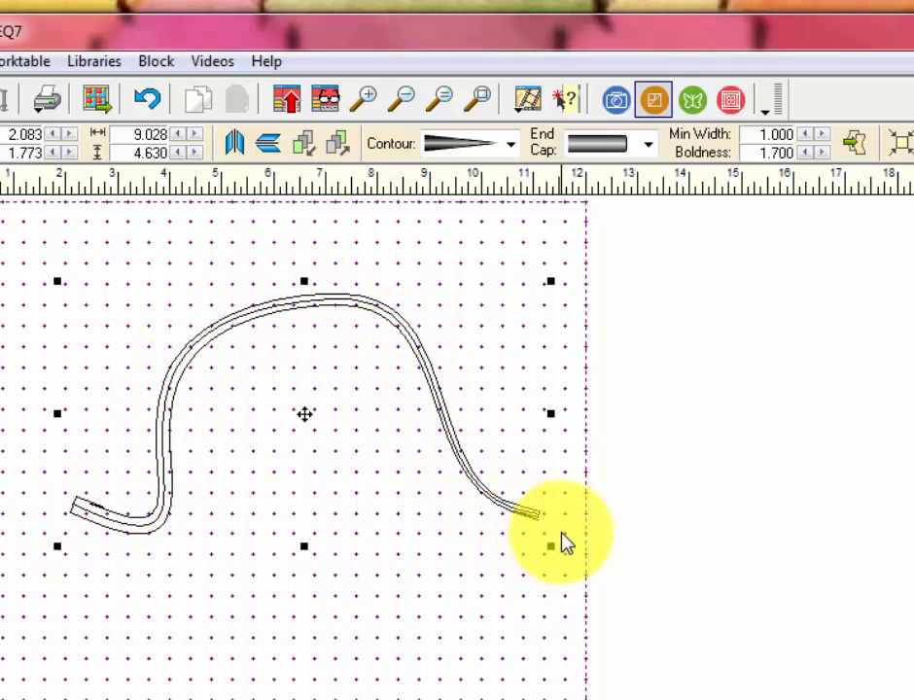
pyautogui.click(510, 146)
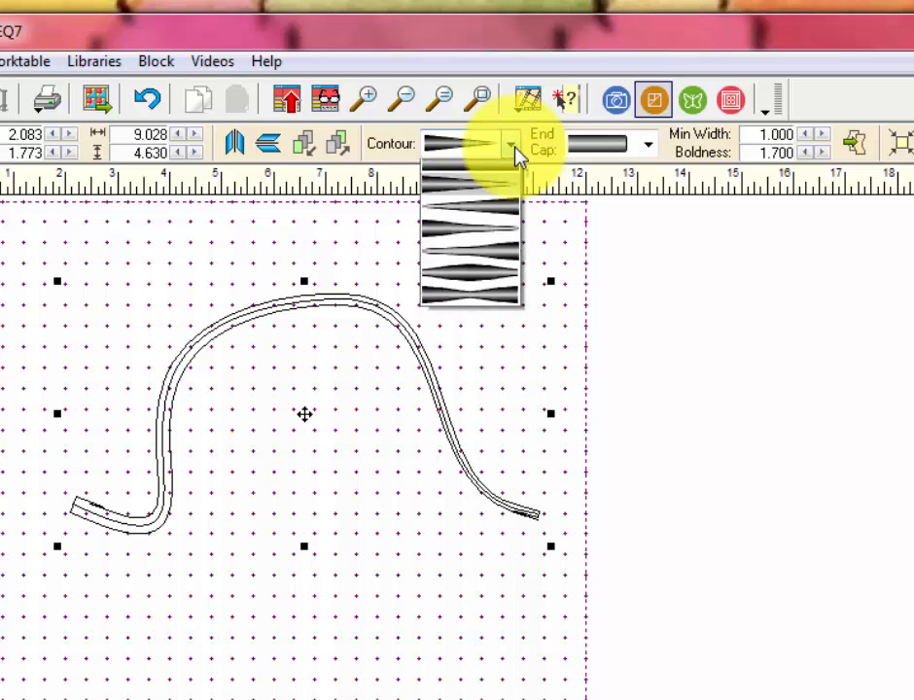
pyautogui.click(514, 228)
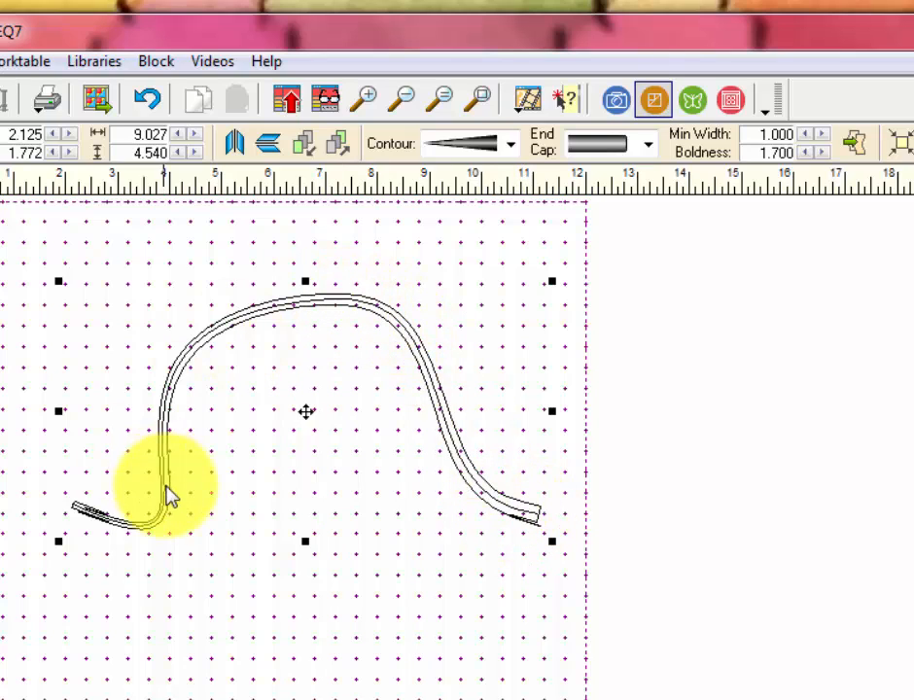
pyautogui.click(451, 146)
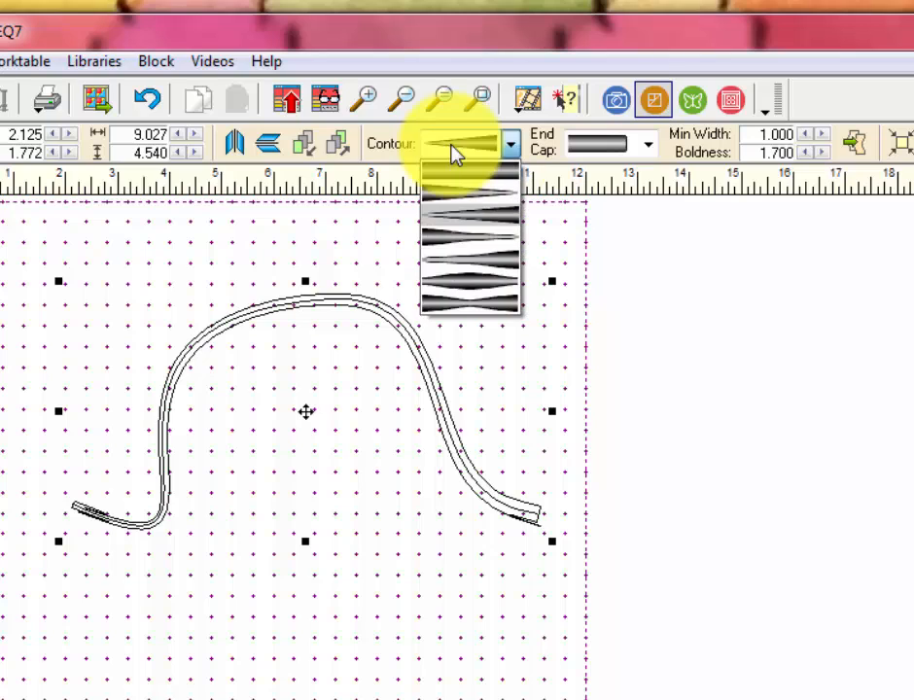
pyautogui.click(475, 319)
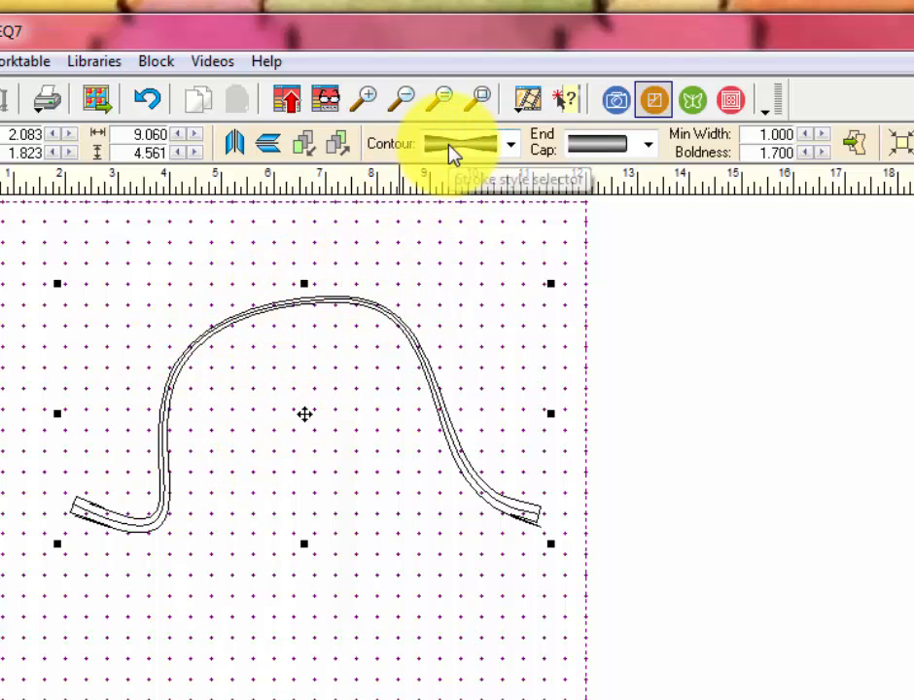
# Try the pointed, tapered and rounded end caps on the stroke and return it to the flat end cap
pyautogui.click(608, 154)
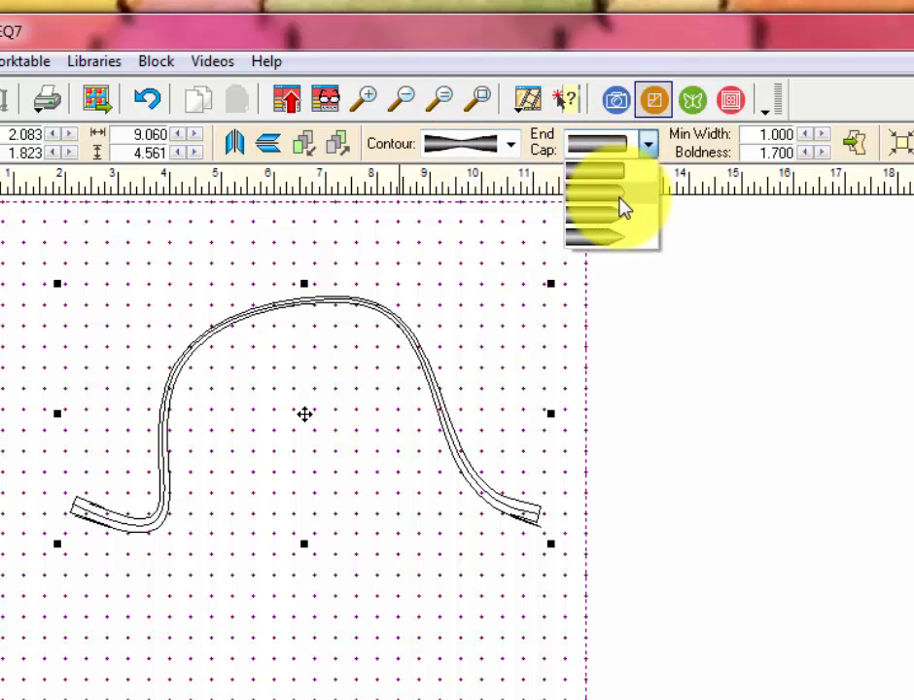
pyautogui.click(612, 240)
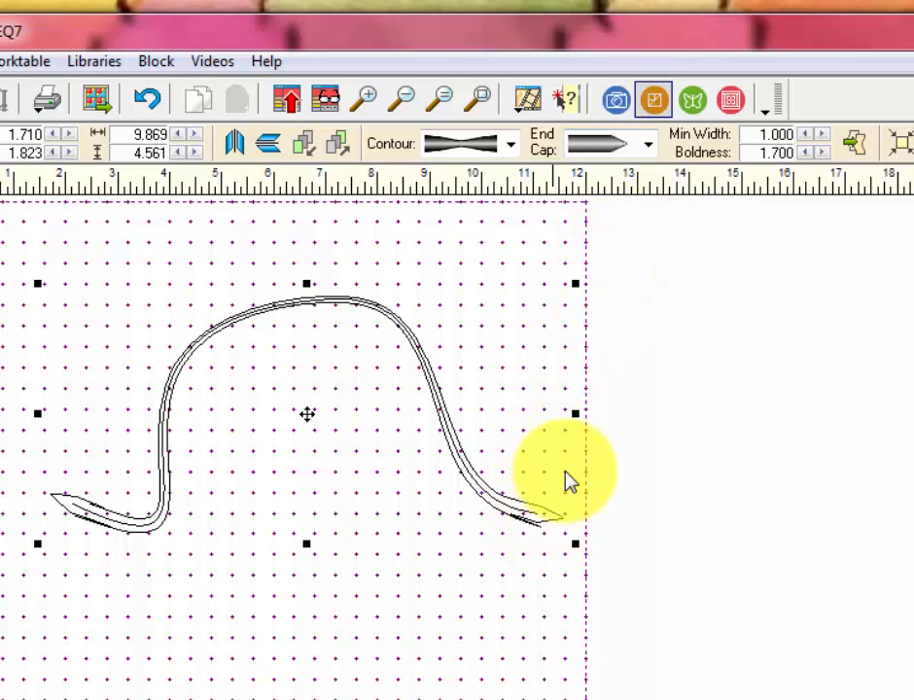
pyautogui.click(648, 147)
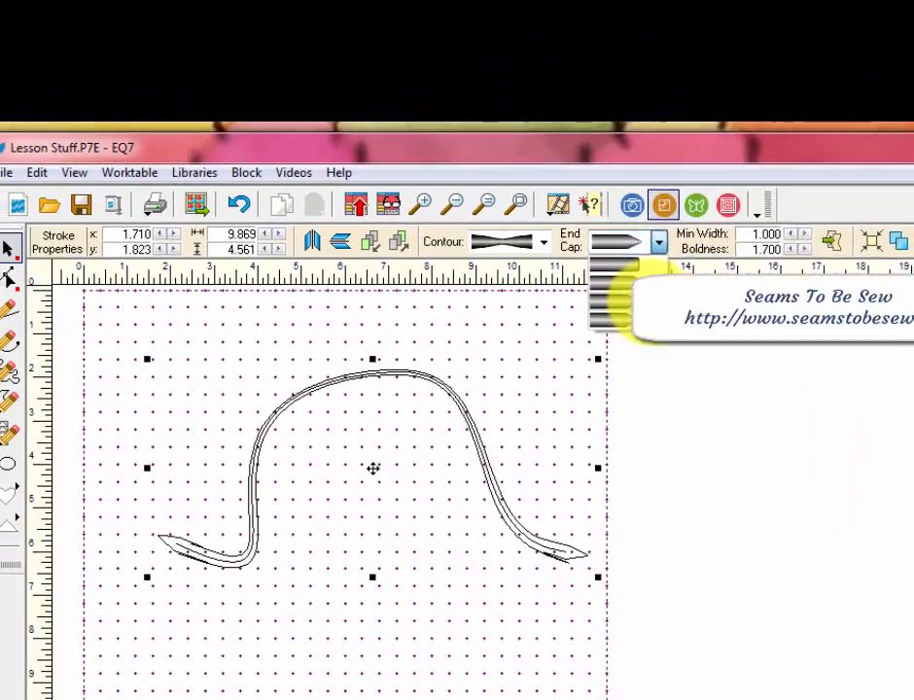
pyautogui.click(642, 226)
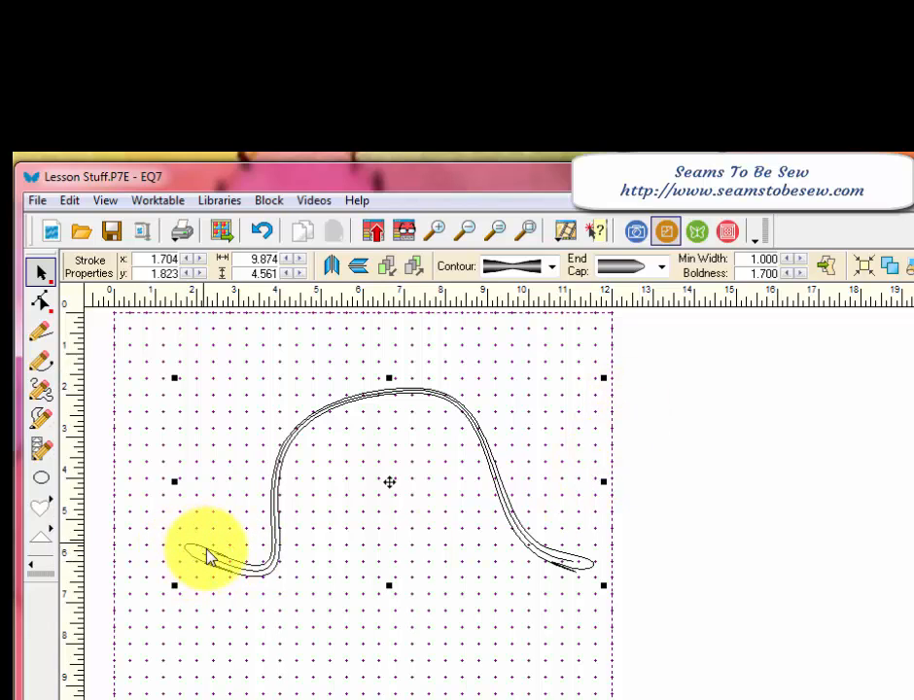
pyautogui.click(654, 270)
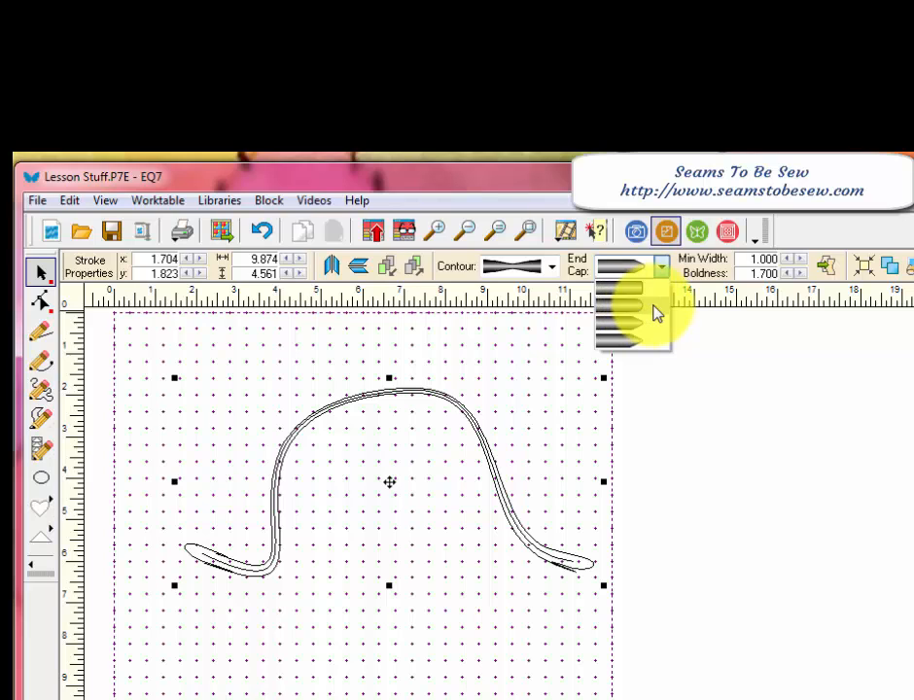
pyautogui.click(645, 311)
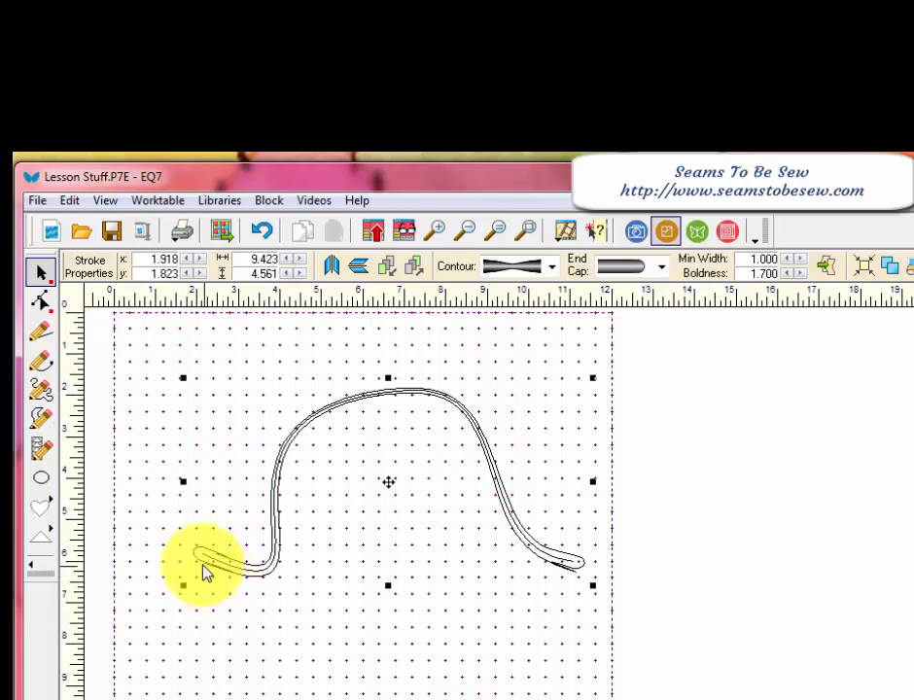
pyautogui.click(655, 268)
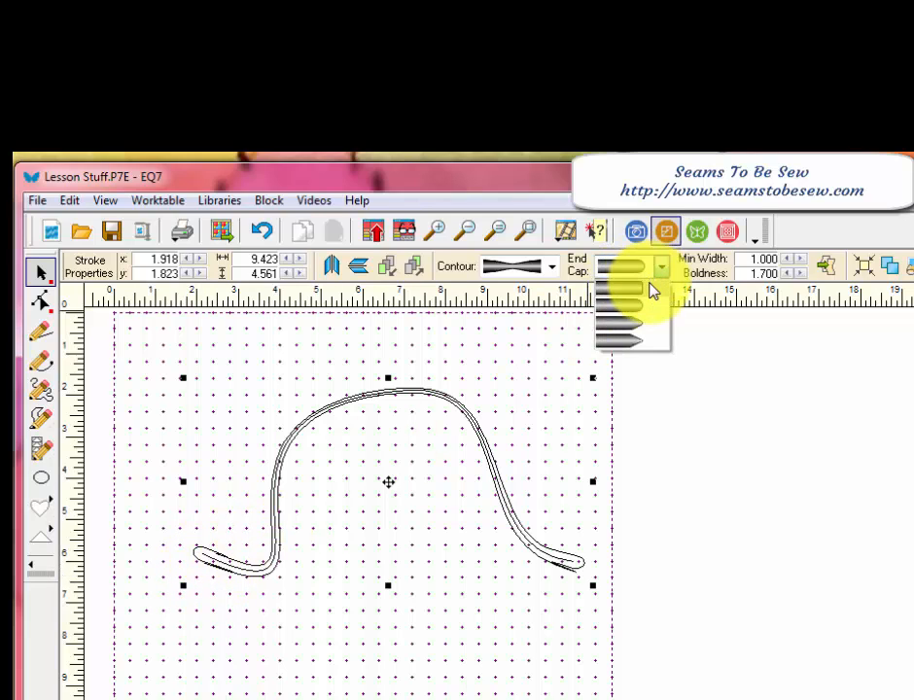
pyautogui.click(650, 290)
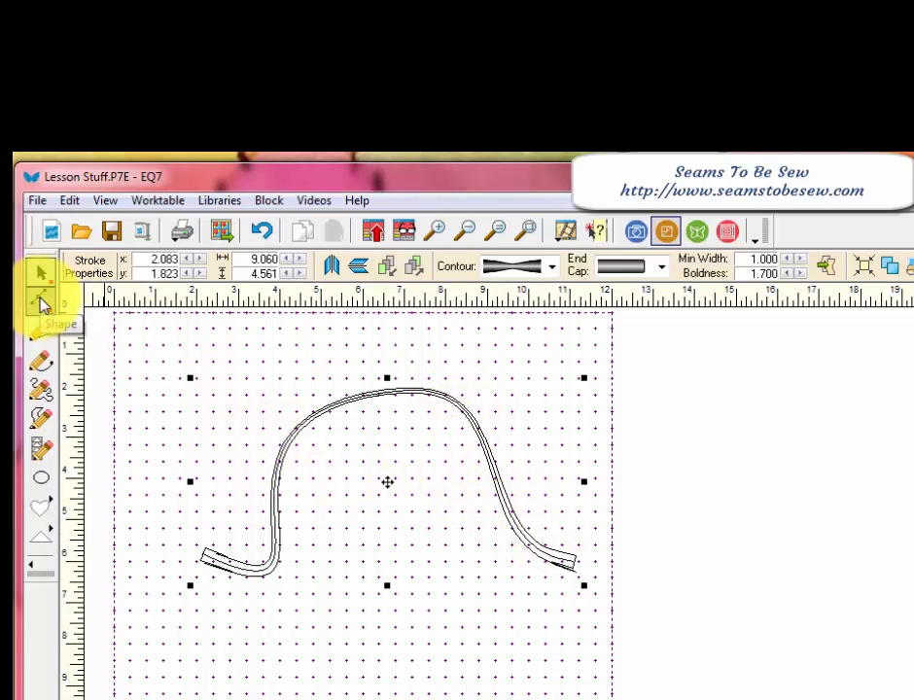
# Convert the brush stroke into an ordinary editable outline and select the converted object
pyautogui.click(827, 275)
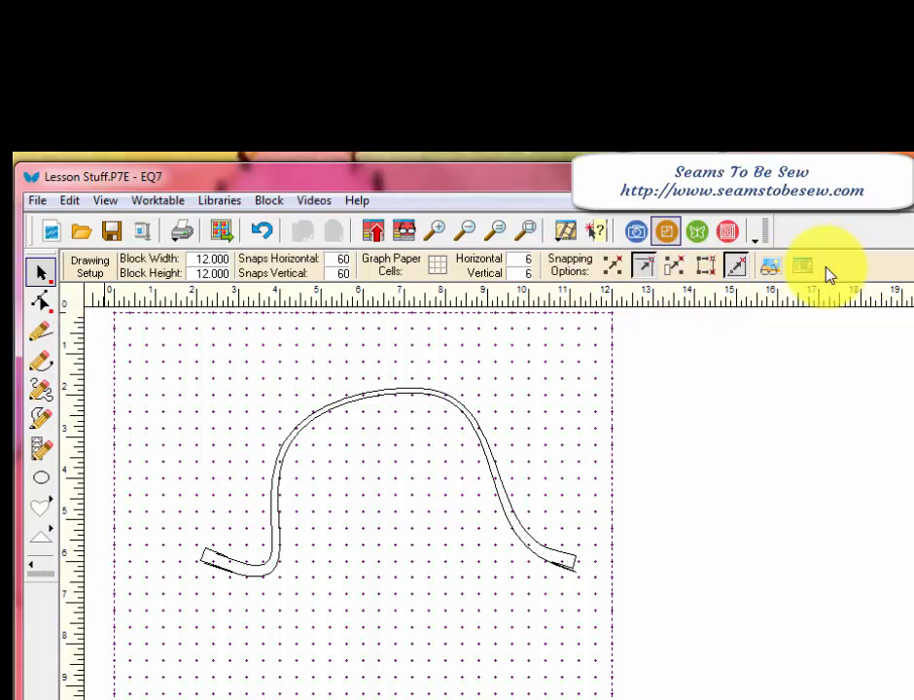
pyautogui.click(470, 428)
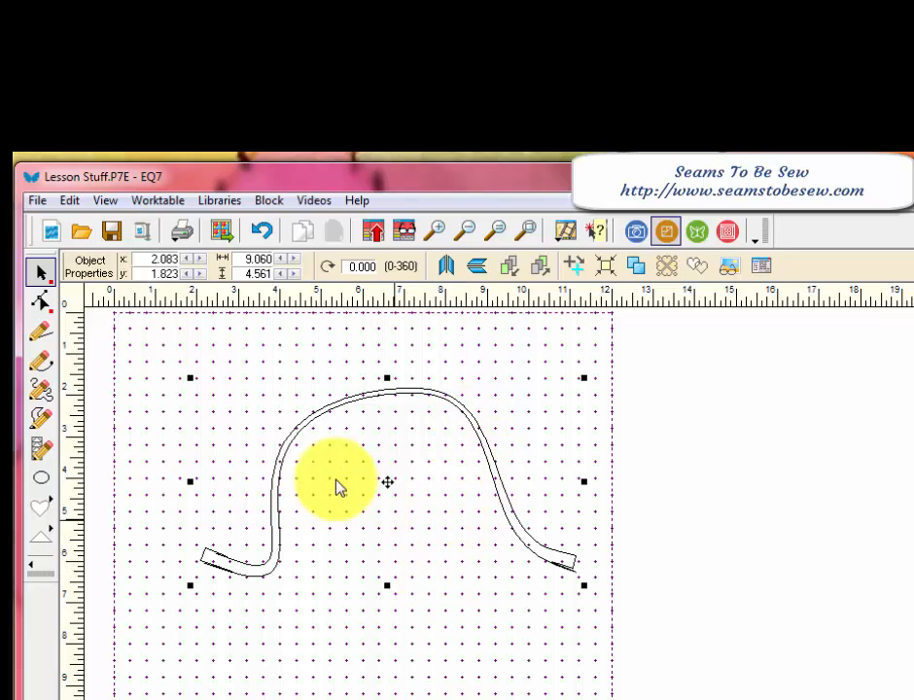
# Reshape the converted outline's outer edge with the Shape tool, moving its top segment upward and its upper-left node outward
pyautogui.click(41, 302)
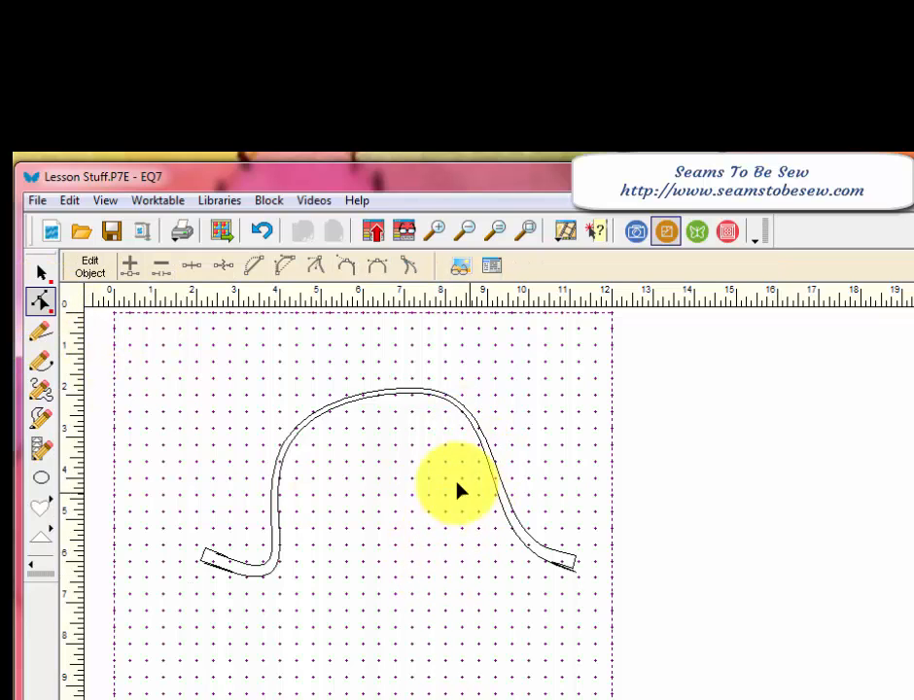
pyautogui.click(368, 406)
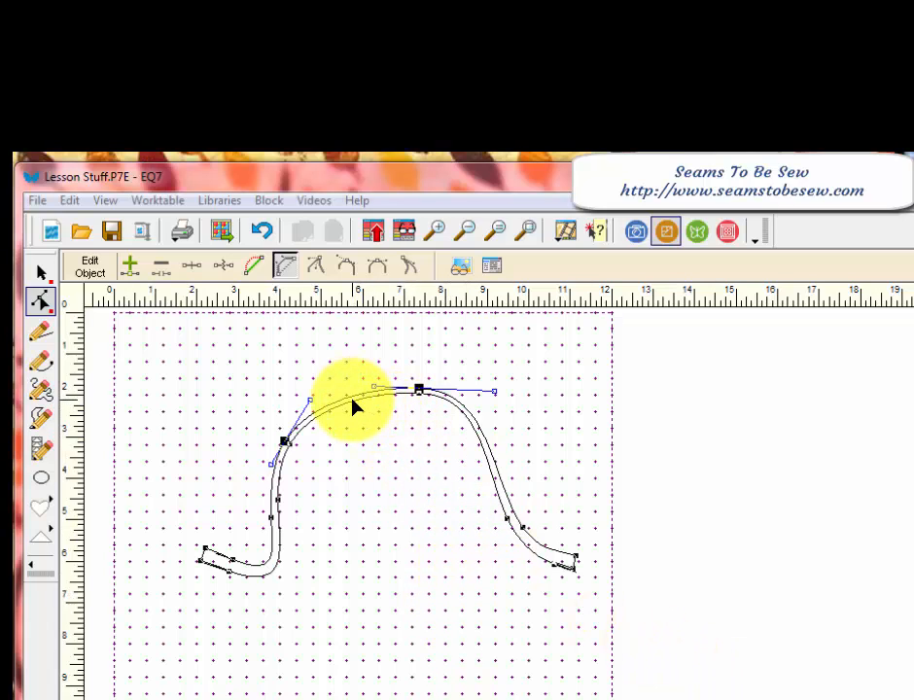
pyautogui.moveTo(353, 398); pyautogui.dragTo(439, 350)
pyautogui.moveTo(286, 444); pyautogui.dragTo(233, 420)
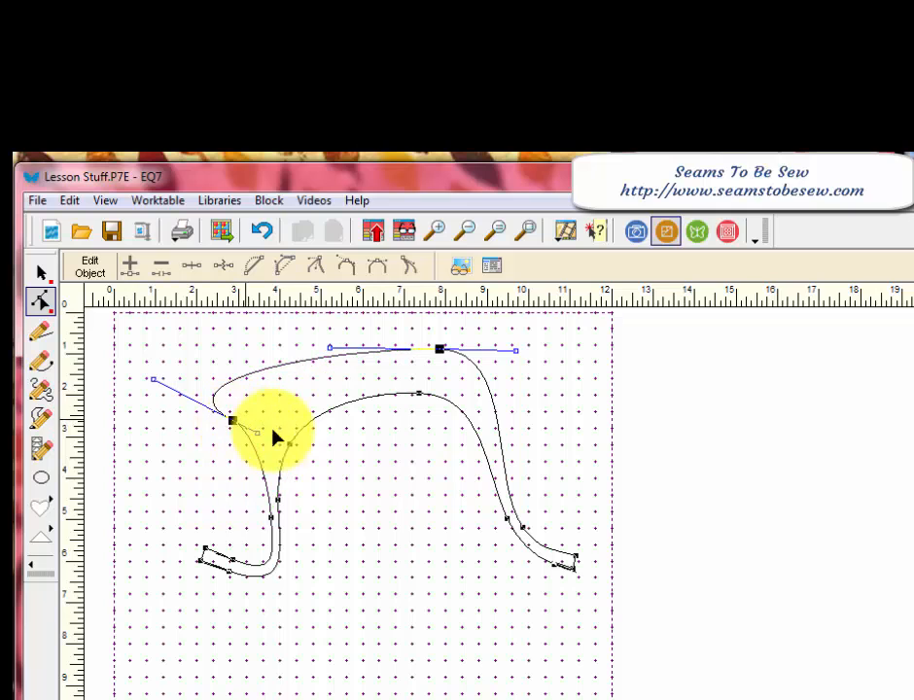
# Try moving the inner edge's upper-left node and top node down into the space beneath the arch
pyautogui.moveTo(292, 446); pyautogui.dragTo(311, 486)
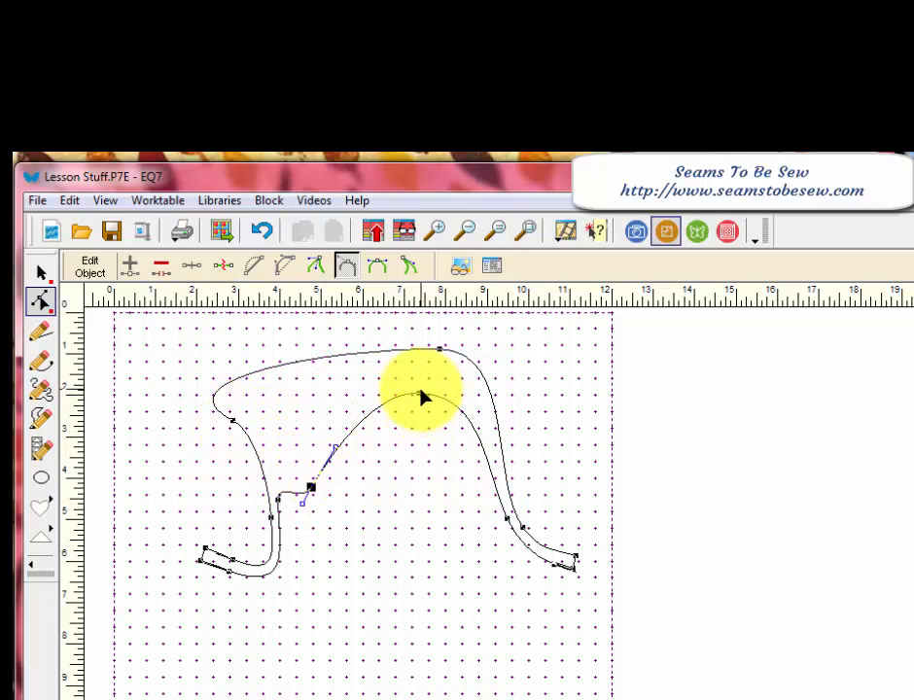
pyautogui.moveTo(419, 395); pyautogui.dragTo(412, 464)
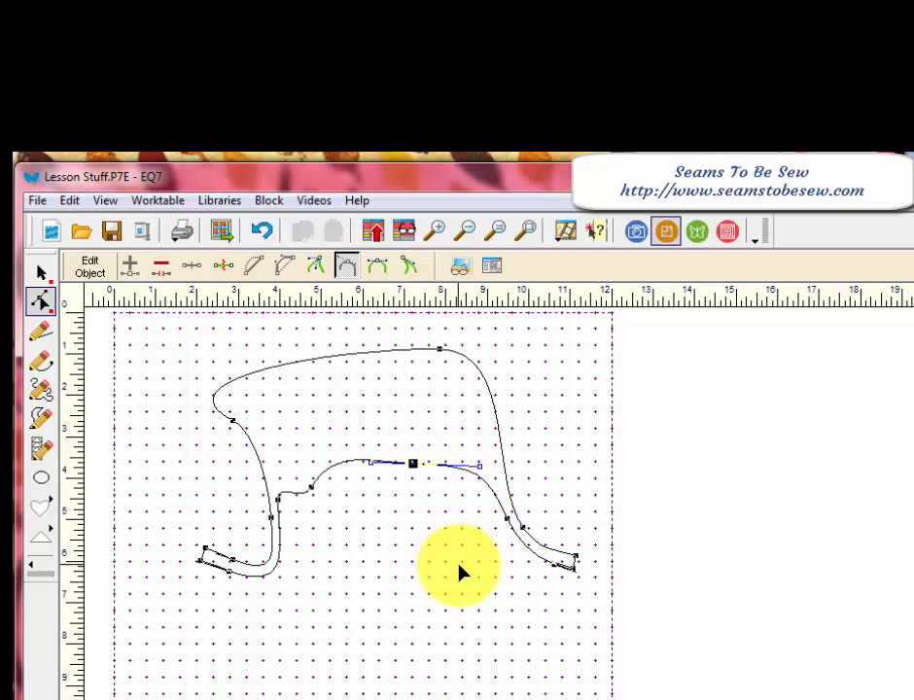
# Undo the node edits on the inner and outer edges to restore the converted outline's original narrow arch
pyautogui.hotkey('ctrl', 'z')
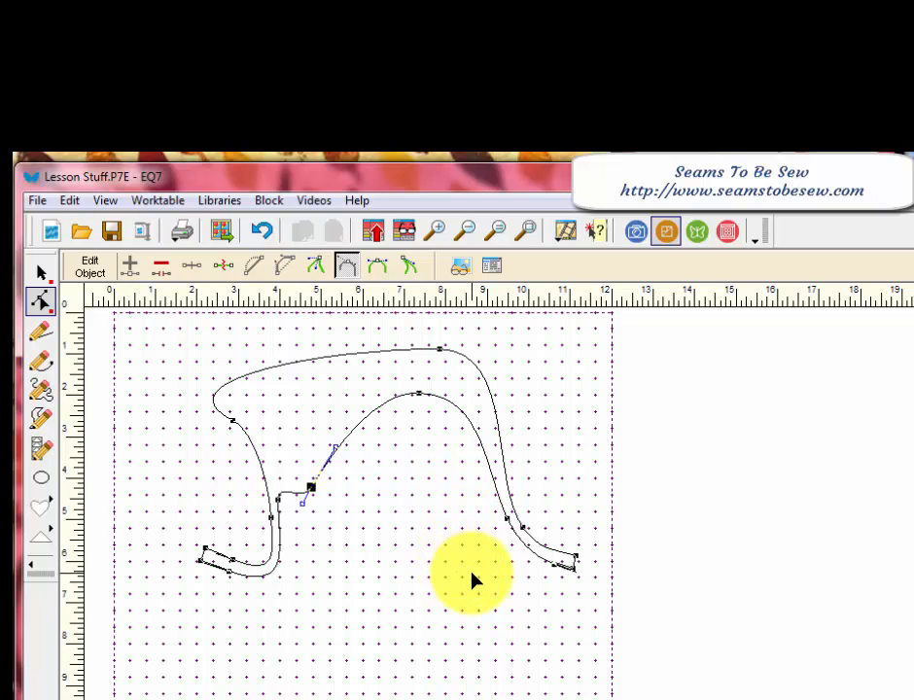
pyautogui.hotkey('ctrl', 'z')
pyautogui.hotkey('ctrl', 'z')
pyautogui.hotkey('ctrl', 'z')
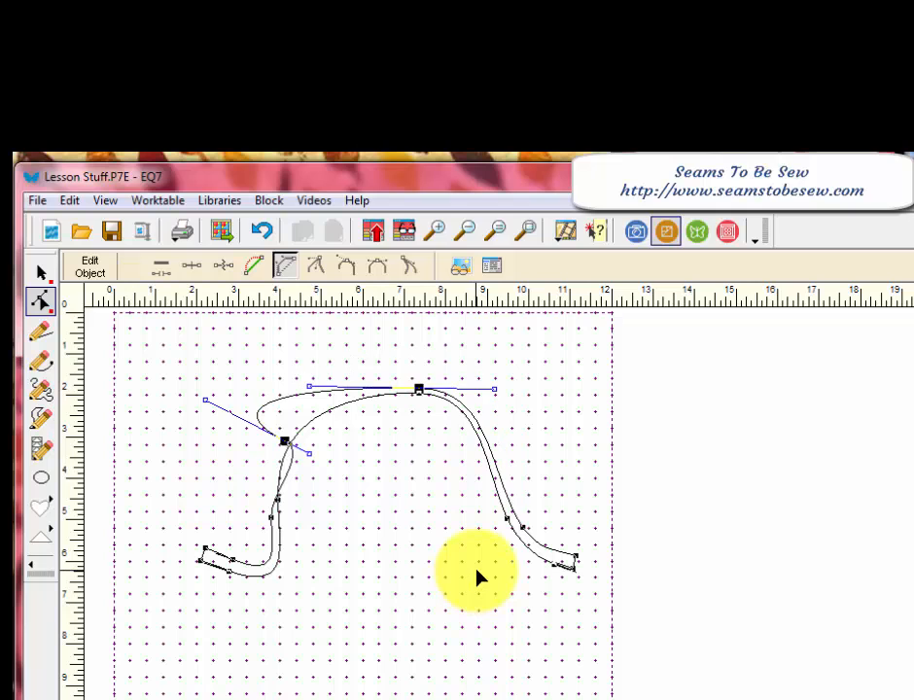
pyautogui.hotkey('ctrl', 'z')
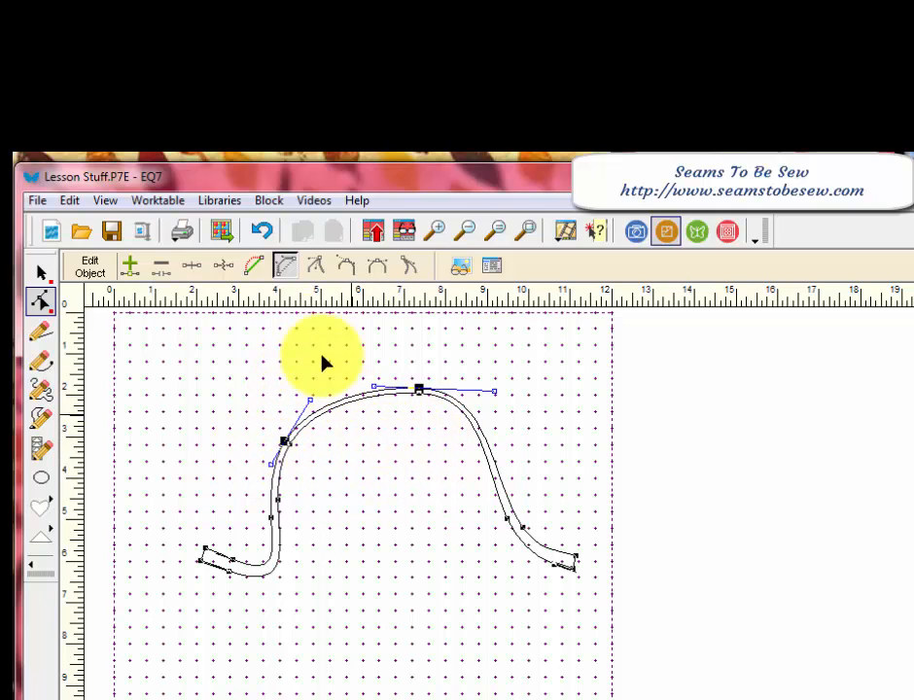
# Reshape the outline's right end into a slanted point by moving its lower corner outward and its upper corner inward
pyautogui.click(436, 237)
pyautogui.moveTo(389, 428); pyautogui.dragTo(659, 637)
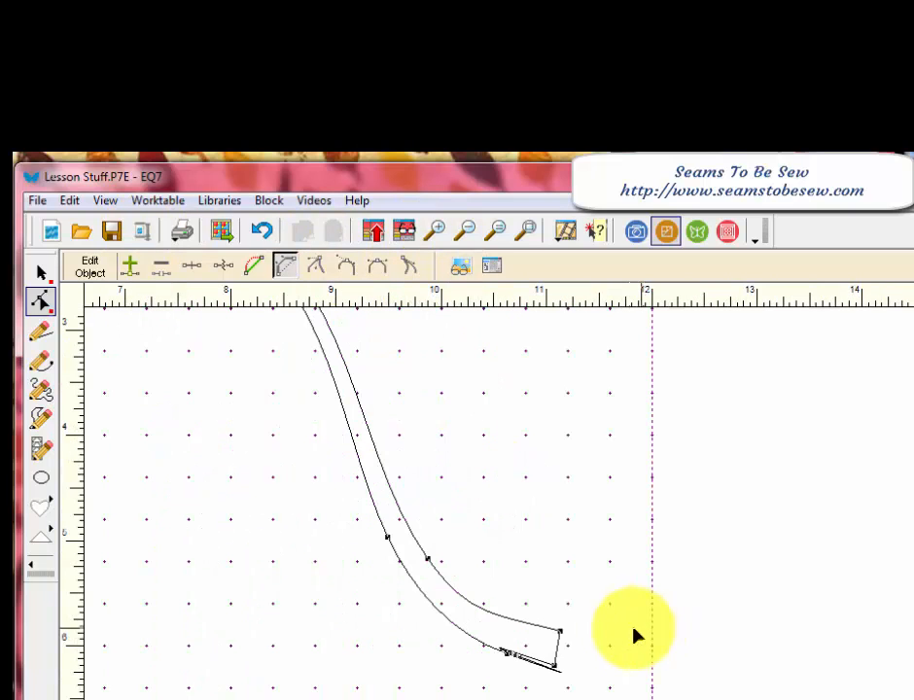
pyautogui.click(550, 673)
pyautogui.moveTo(551, 676); pyautogui.dragTo(584, 687)
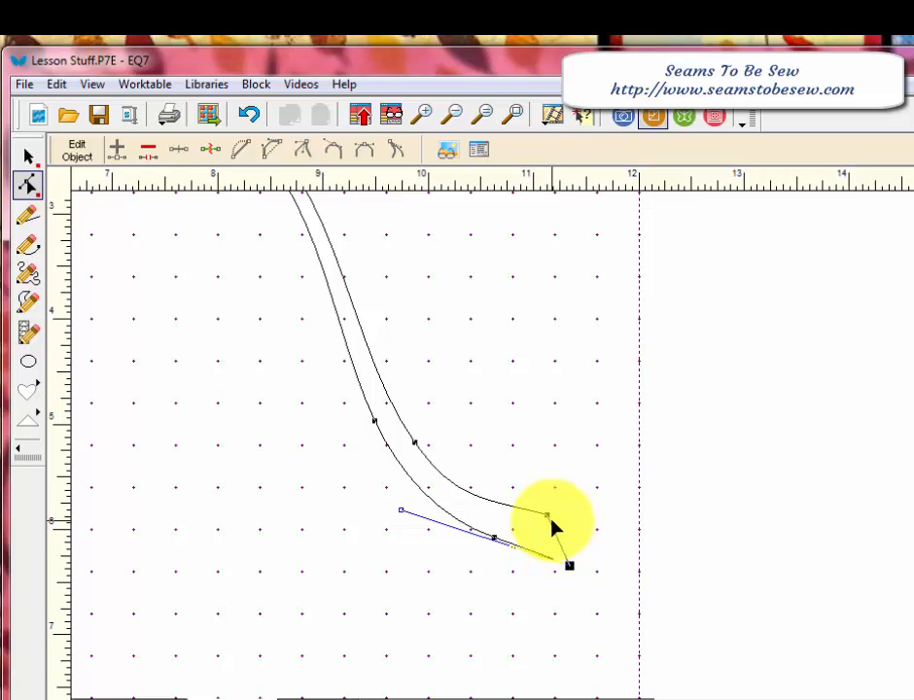
pyautogui.moveTo(551, 525); pyautogui.dragTo(541, 515)
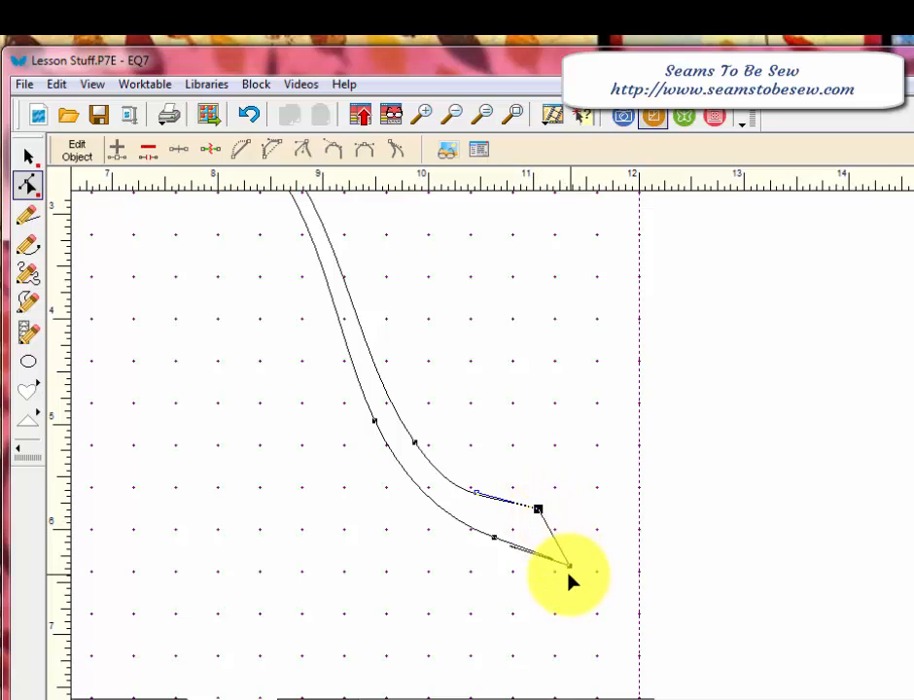
pyautogui.moveTo(568, 566); pyautogui.dragTo(574, 565)
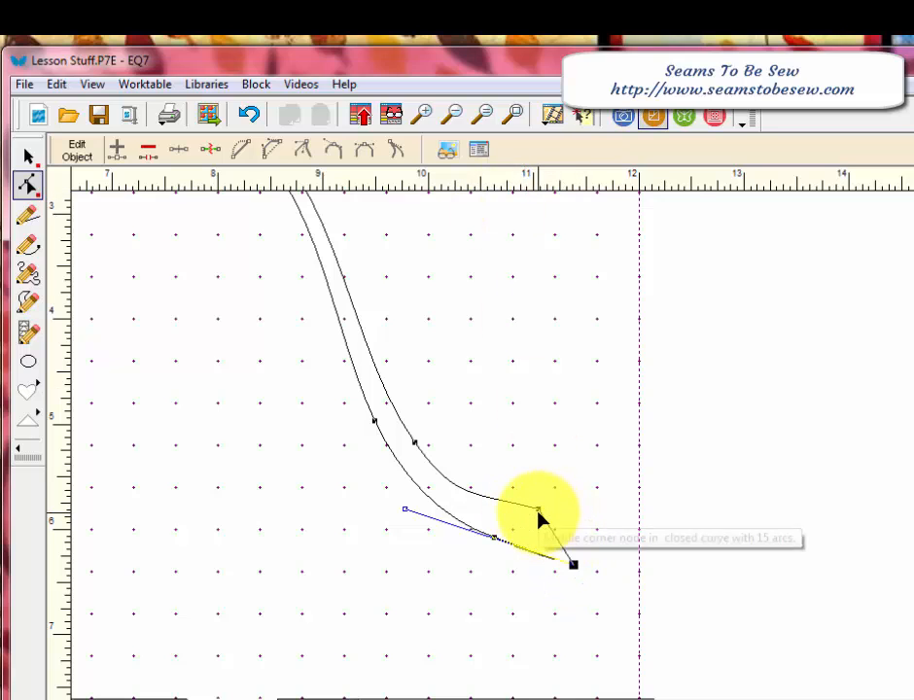
pyautogui.click(516, 115)
pyautogui.click(558, 395)
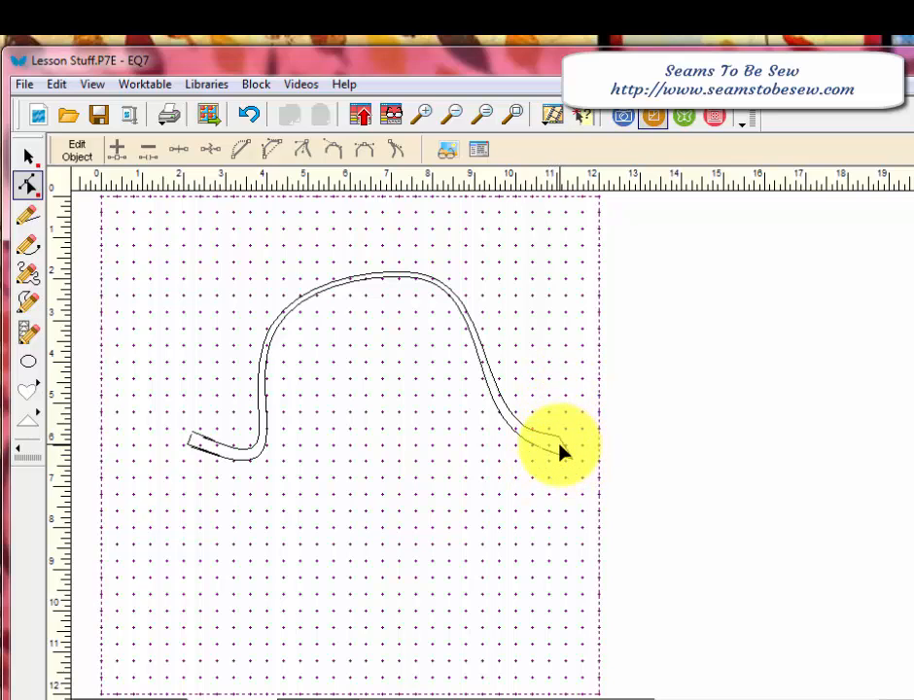
pyautogui.moveTo(560, 447); pyautogui.dragTo(571, 458)
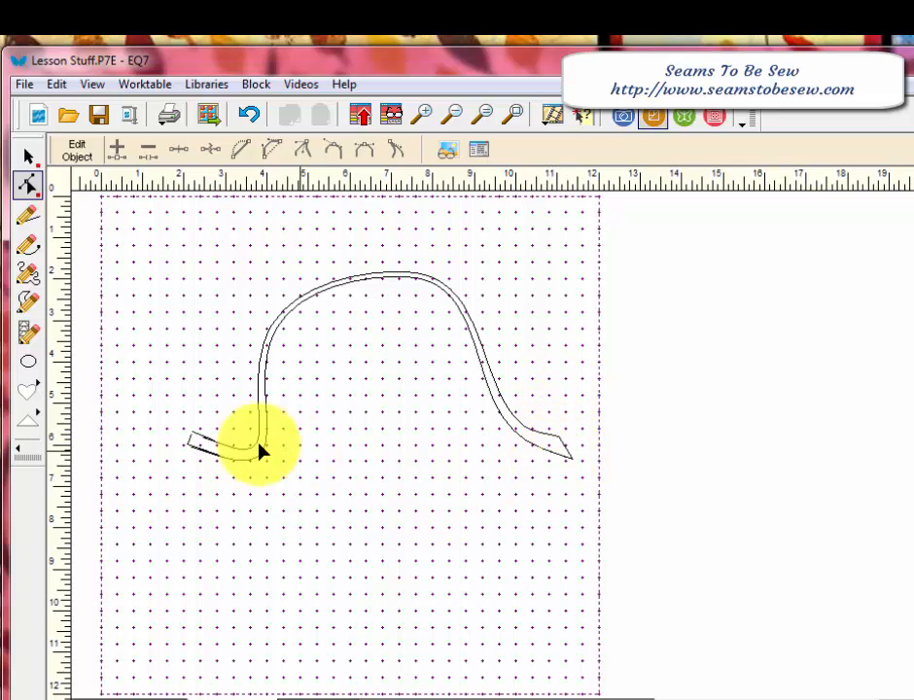
# Move the upper corner of the outline's left end slightly inward to slant the cap
pyautogui.click(198, 437)
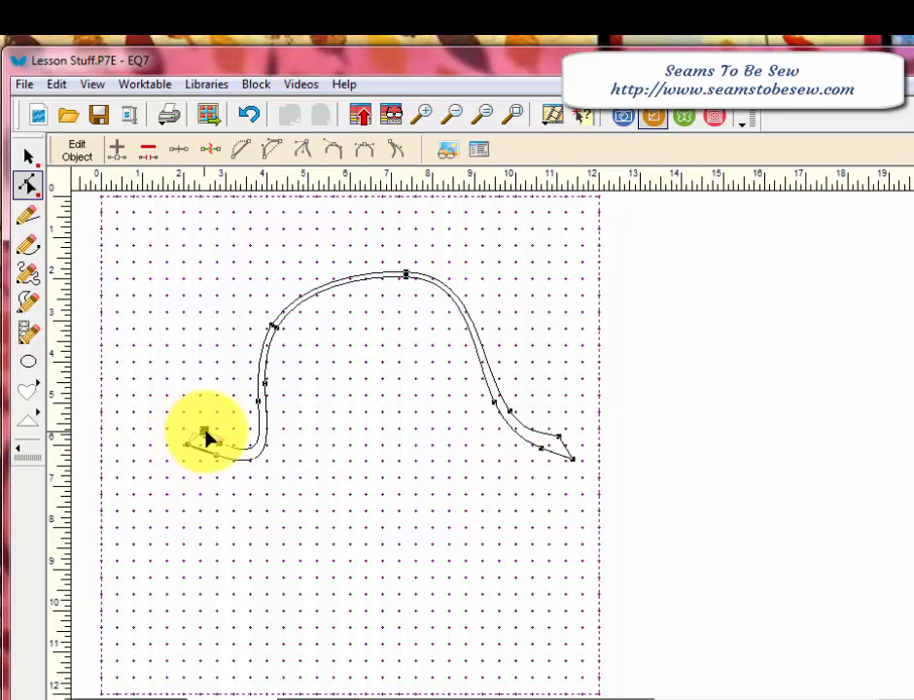
pyautogui.moveTo(205, 430); pyautogui.dragTo(205, 436)
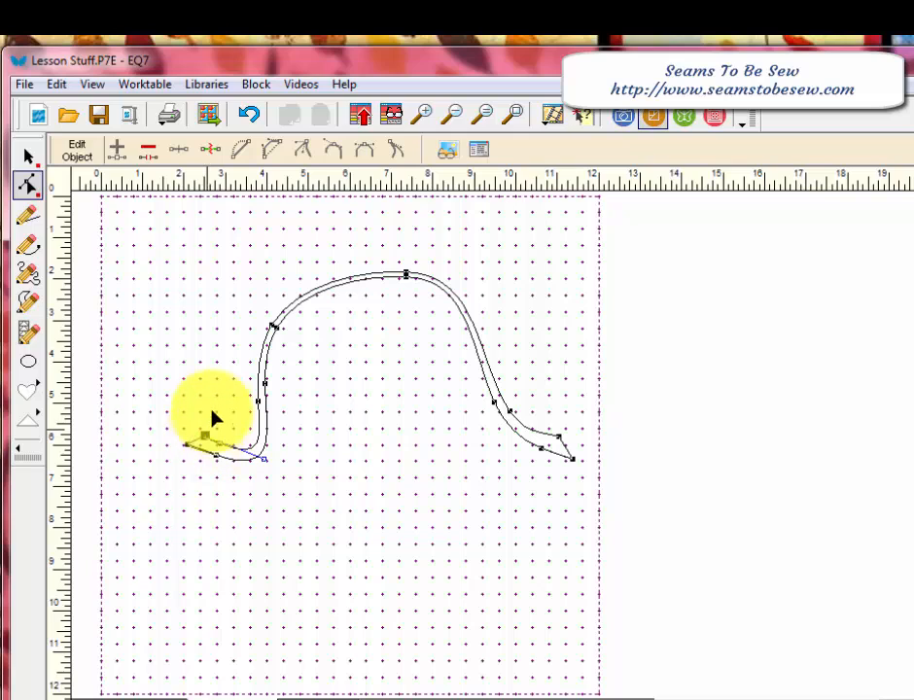
pyautogui.click(213, 398)
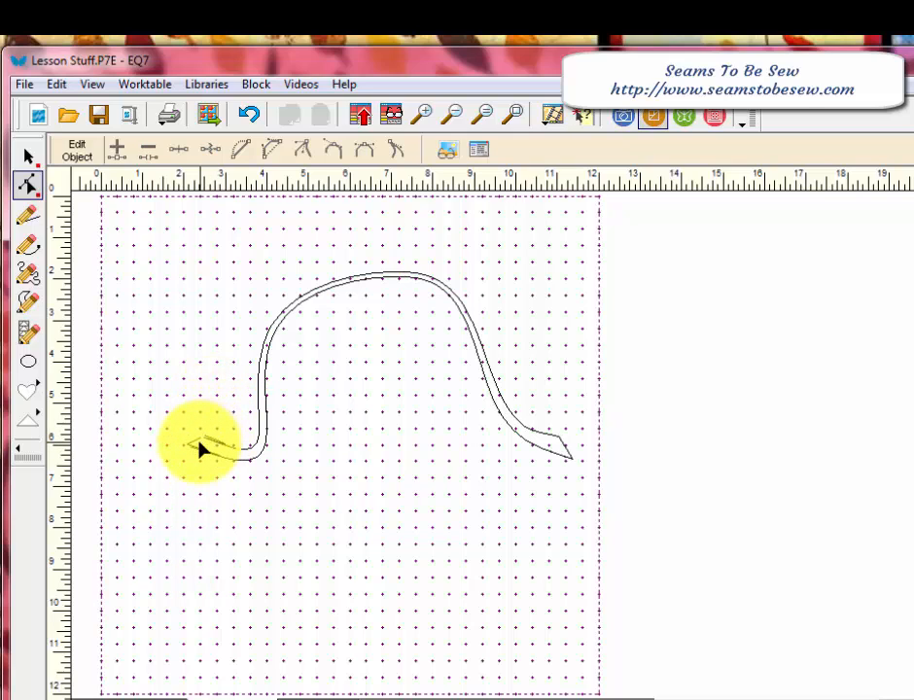
# Move the left end's lower-edge node toward the bend and extend its tip outward into a longer point
pyautogui.click(419, 113)
pyautogui.moveTo(117, 391); pyautogui.dragTo(318, 500)
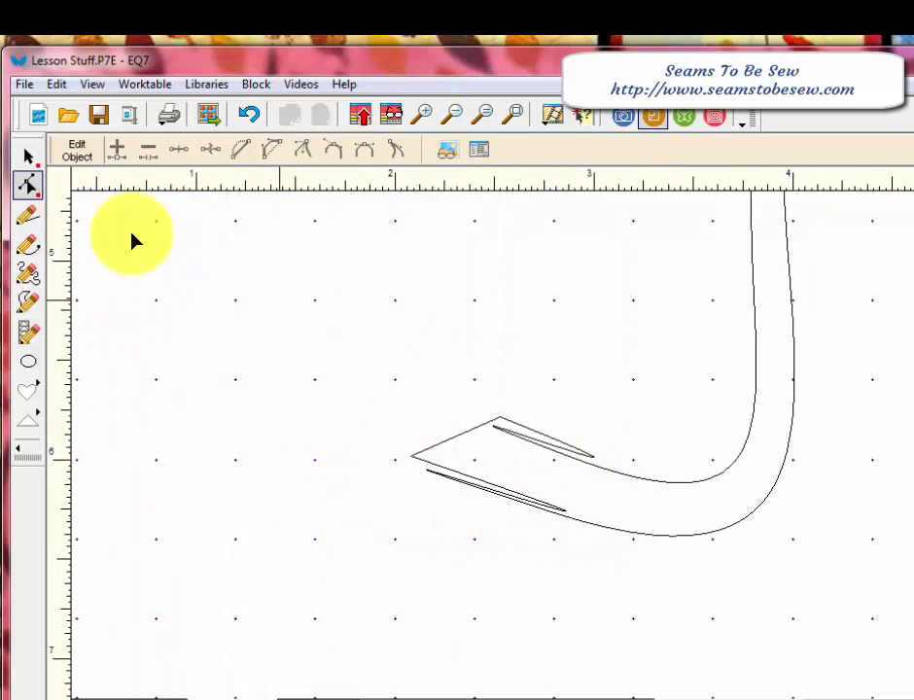
pyautogui.click(423, 481)
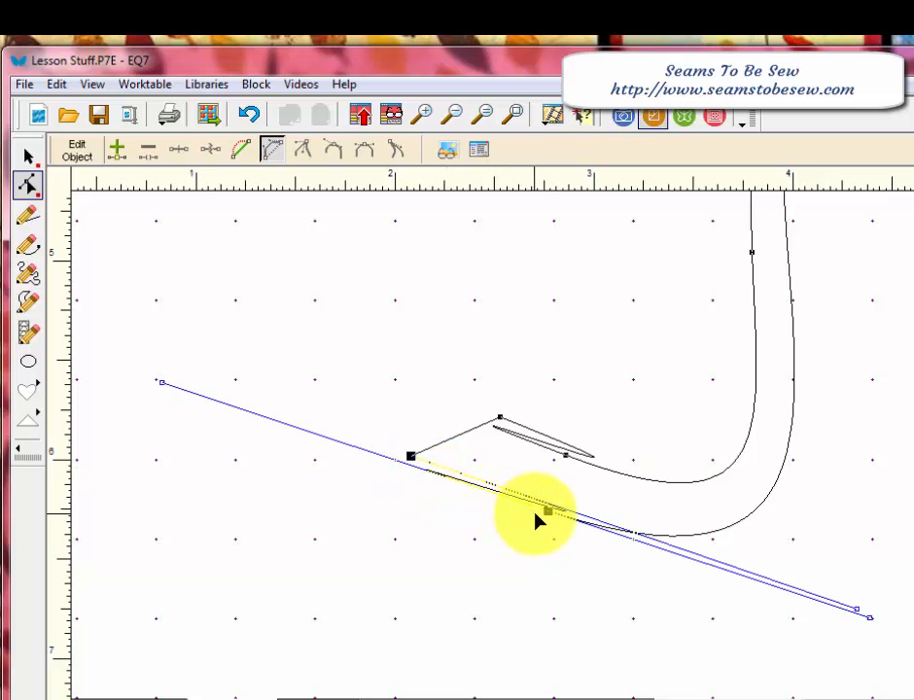
pyautogui.moveTo(545, 517); pyautogui.dragTo(604, 531)
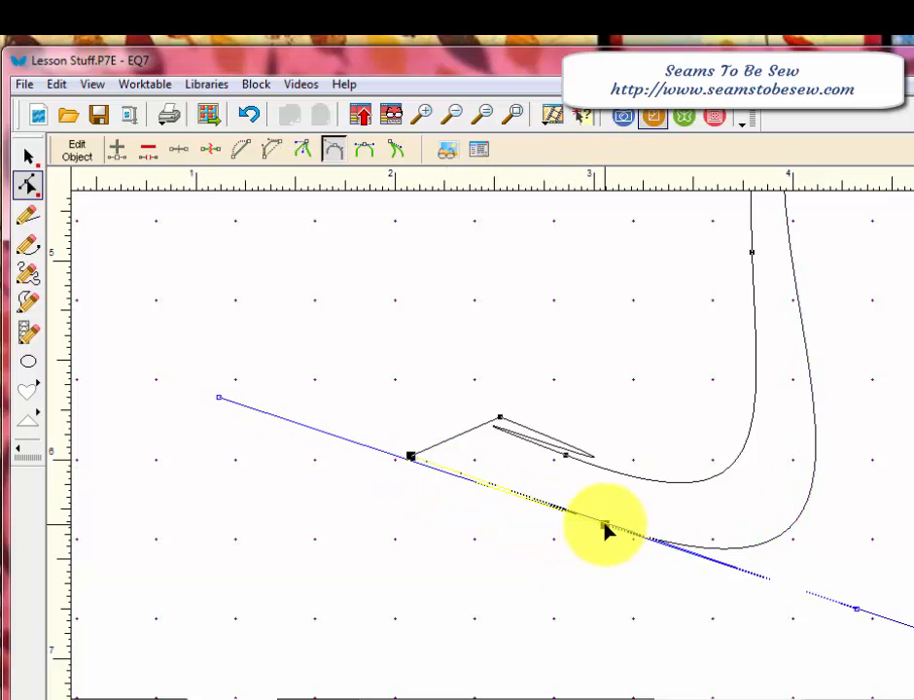
pyautogui.click(212, 326)
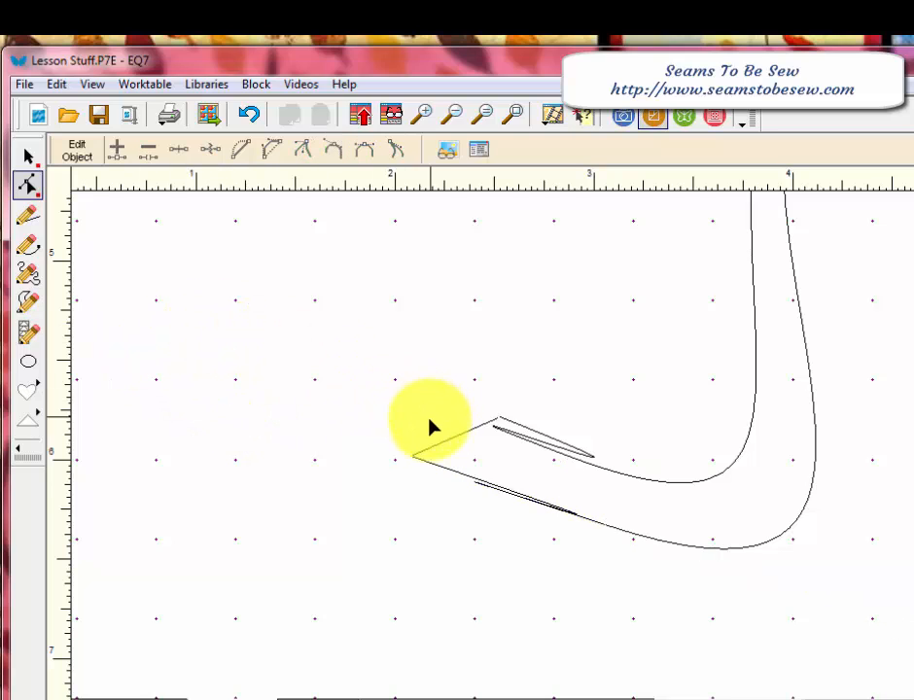
pyautogui.click(416, 461)
pyautogui.moveTo(414, 463); pyautogui.dragTo(356, 441)
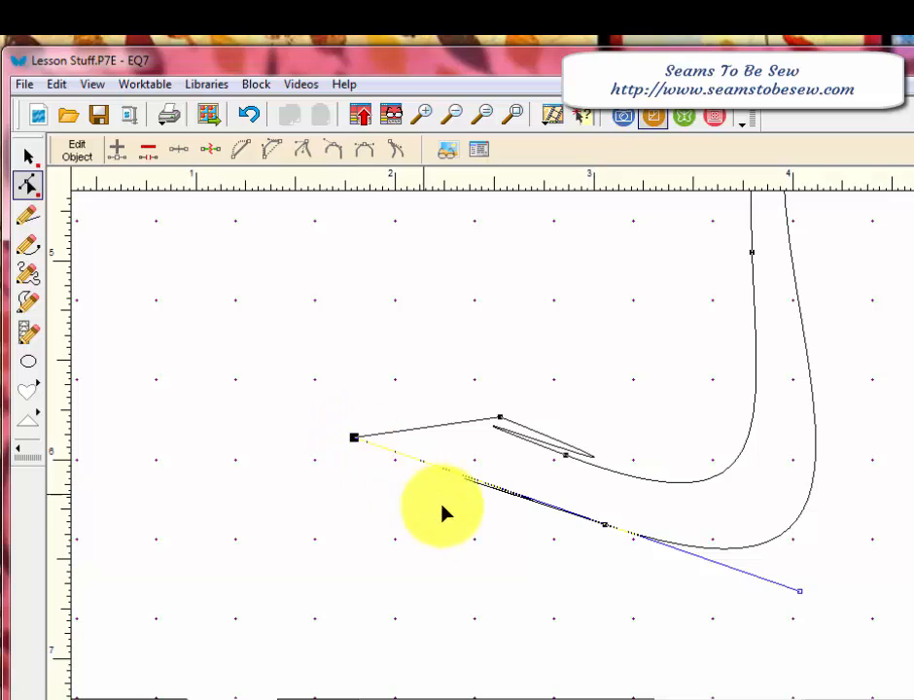
pyautogui.click(480, 526)
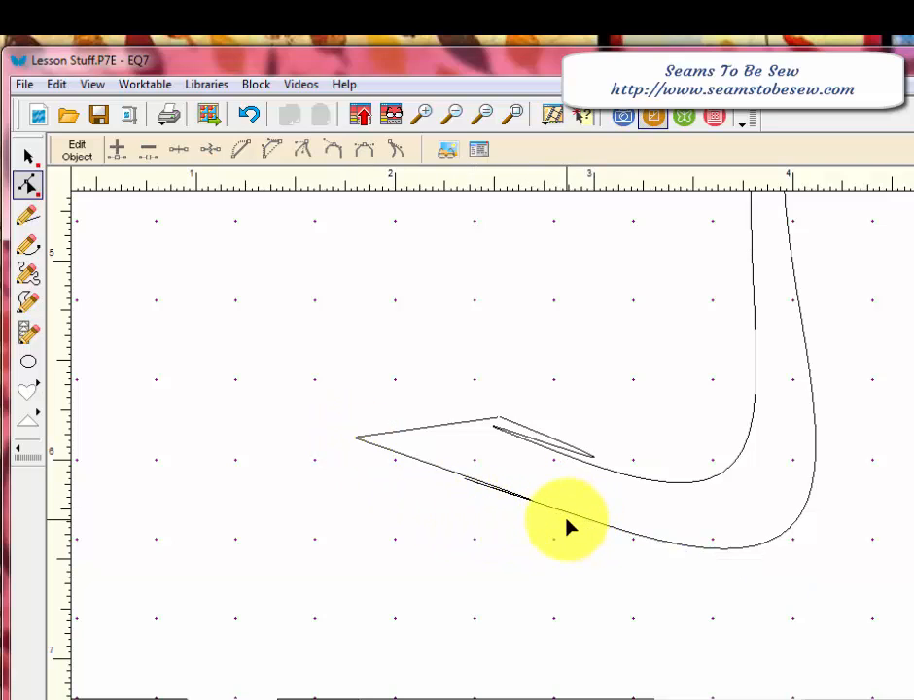
# Smooth the left end's folded upper edge by repositioning its curve handles and moving its upper corner outward toward the tip
pyautogui.click(585, 456)
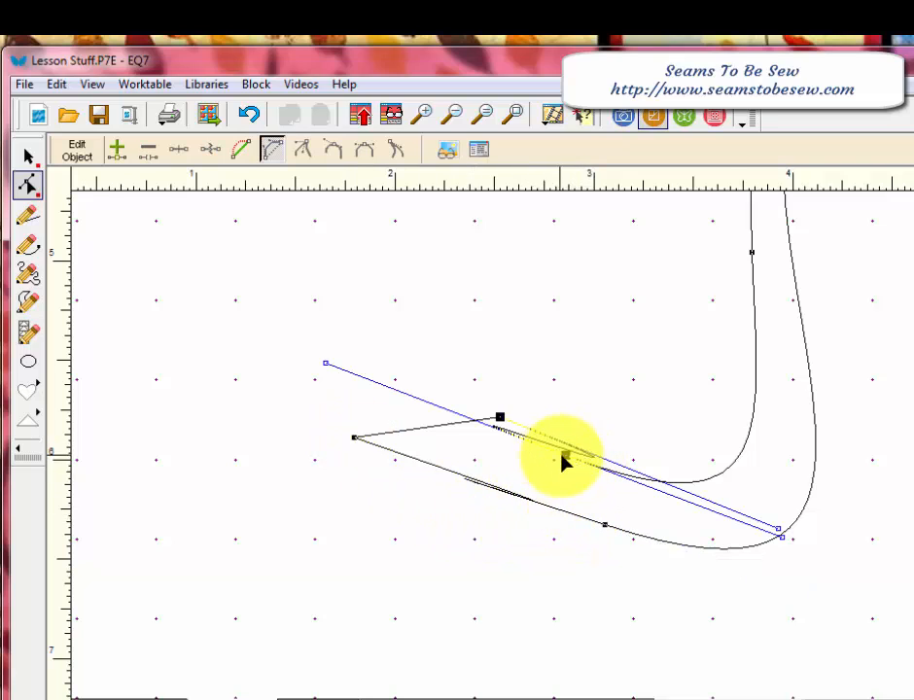
pyautogui.moveTo(564, 455); pyautogui.dragTo(567, 456)
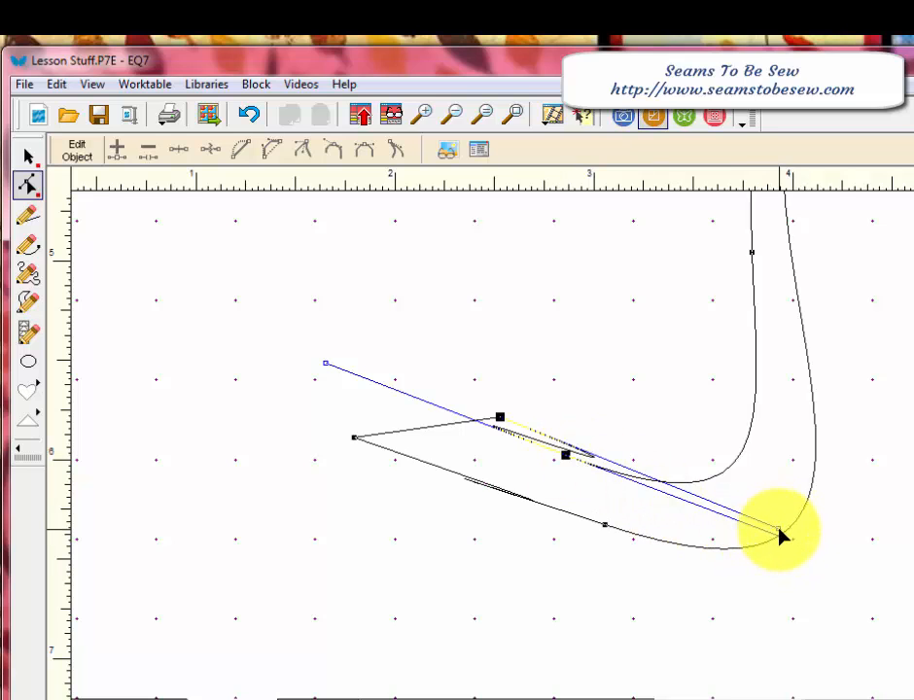
pyautogui.moveTo(779, 530); pyautogui.dragTo(373, 308)
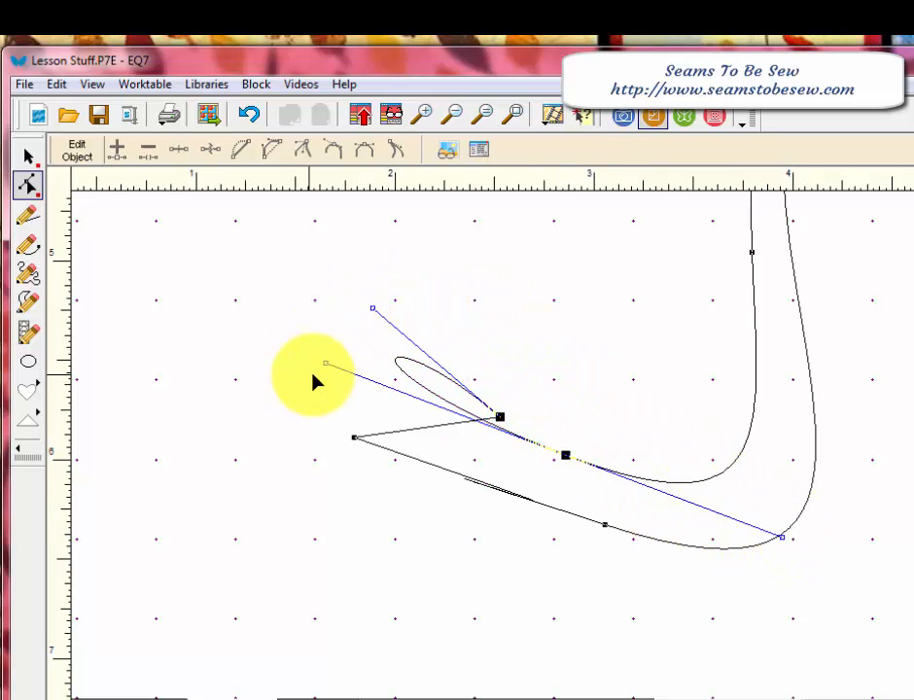
pyautogui.moveTo(335, 379); pyautogui.dragTo(534, 450)
pyautogui.moveTo(784, 486); pyautogui.dragTo(783, 497)
pyautogui.click(673, 422)
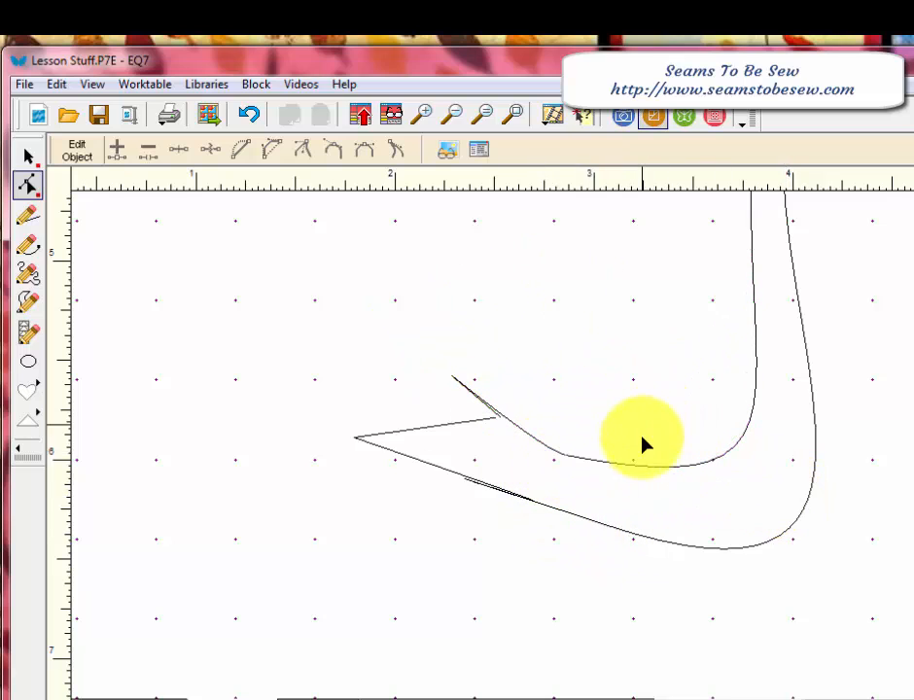
pyautogui.click(496, 418)
pyautogui.moveTo(499, 418); pyautogui.dragTo(457, 403)
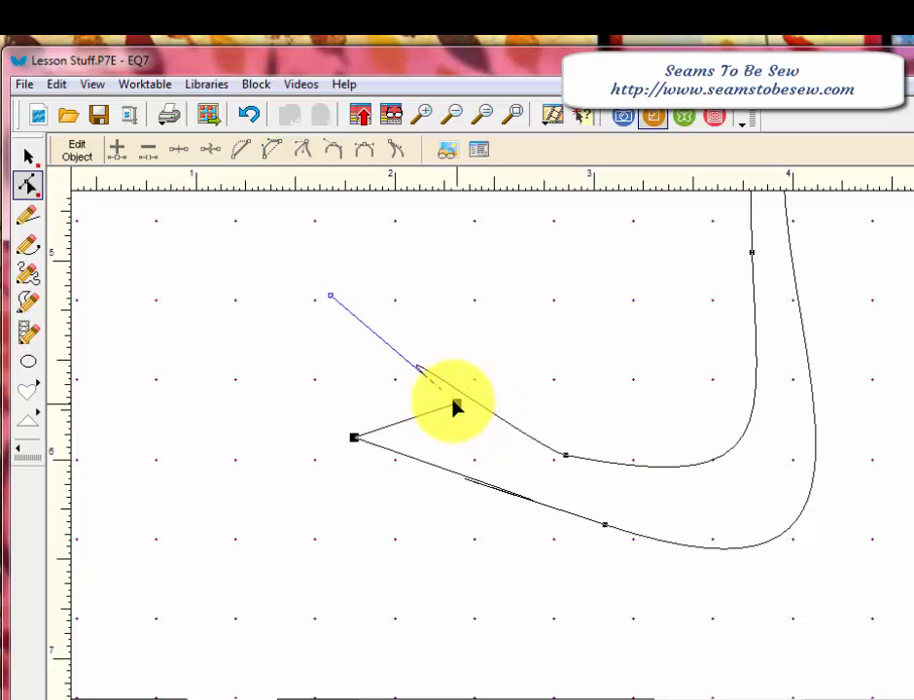
pyautogui.moveTo(329, 301); pyautogui.dragTo(509, 433)
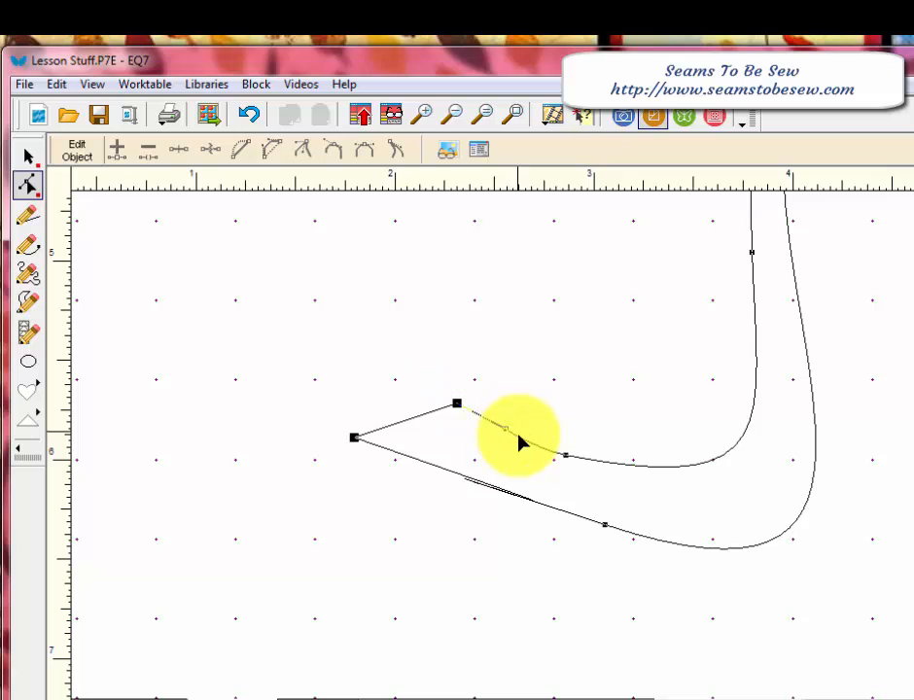
# Reposition the curve handles of the left end's lower edge to remove the fold and form a smooth curve to the tip
pyautogui.click(496, 492)
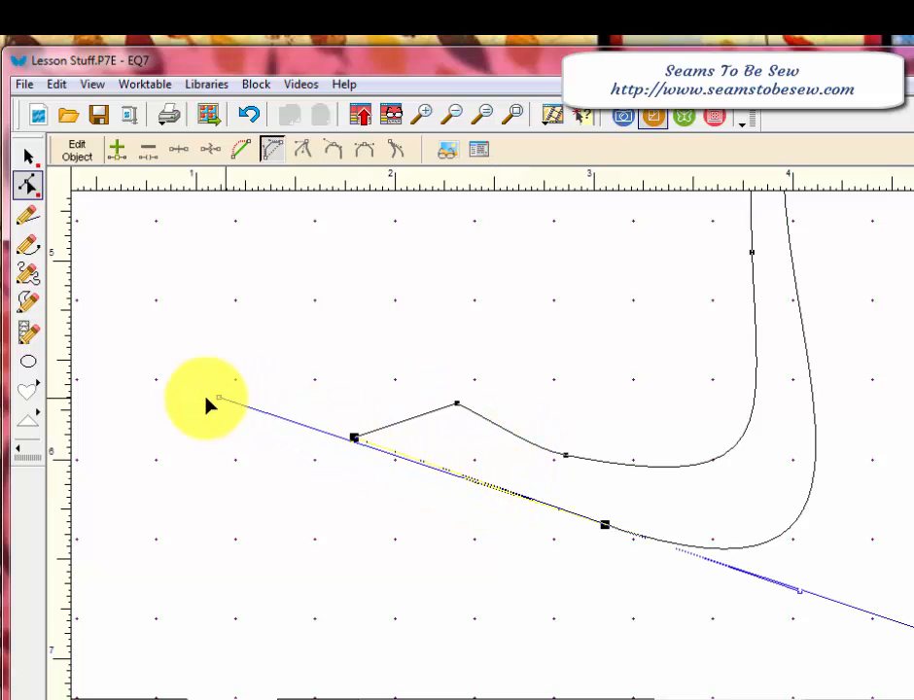
pyautogui.moveTo(219, 401); pyautogui.dragTo(498, 465)
pyautogui.moveTo(266, 530); pyautogui.dragTo(465, 492)
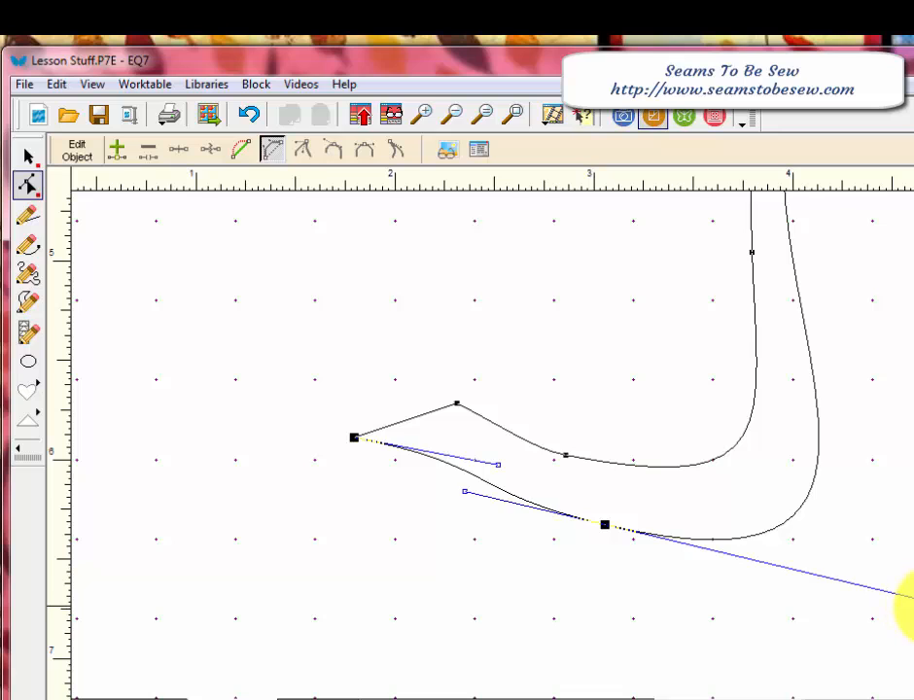
pyautogui.moveTo(909, 603)
pyautogui.mouseDown()
pyautogui.moveTo(811, 573)
pyautogui.moveTo(889, 578)
pyautogui.moveTo(910, 598)
pyautogui.mouseUp()
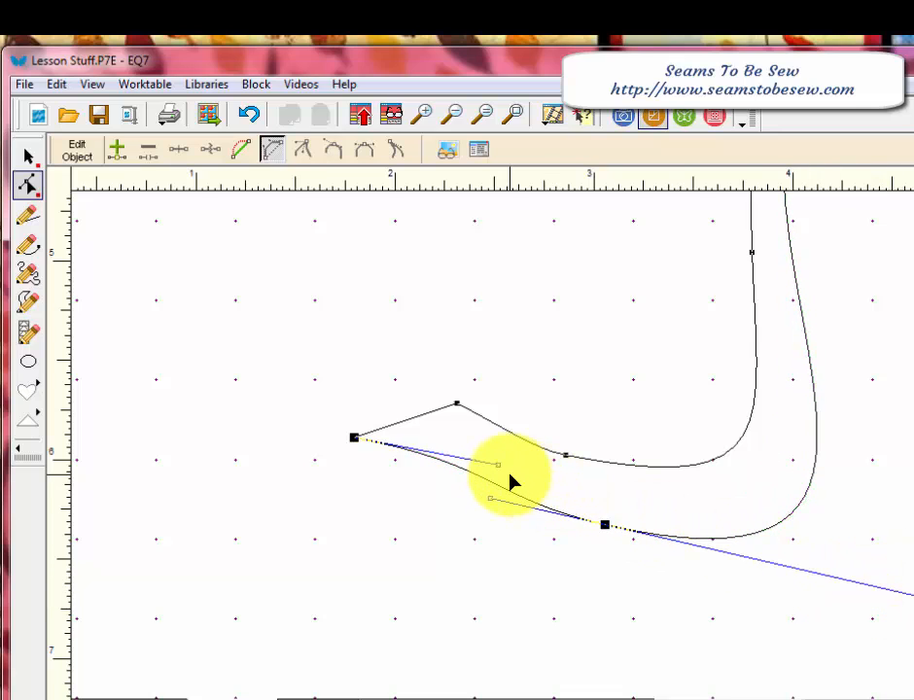
pyautogui.moveTo(497, 465); pyautogui.dragTo(470, 490)
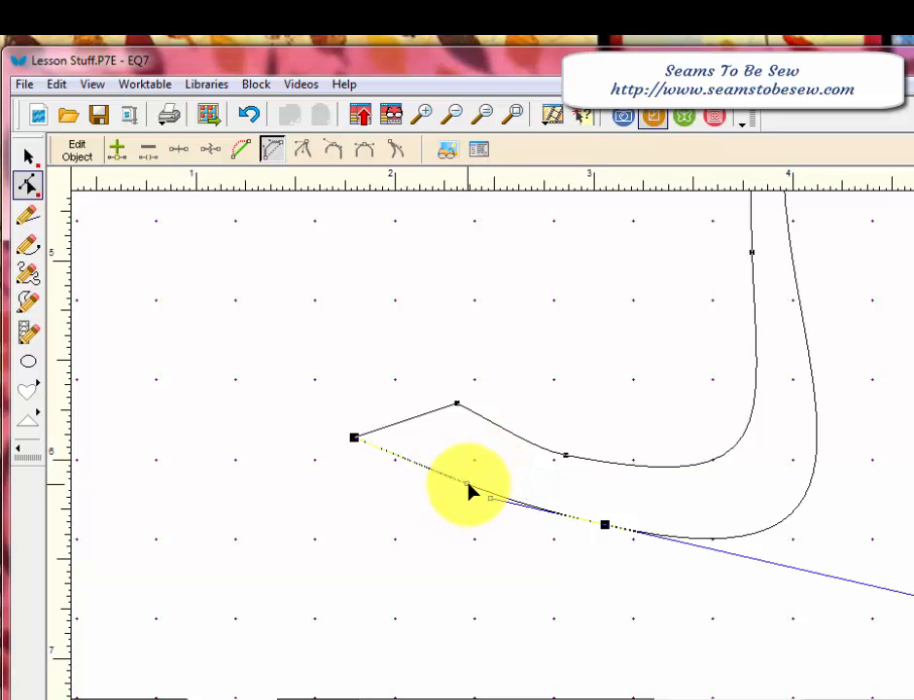
pyautogui.click(530, 409)
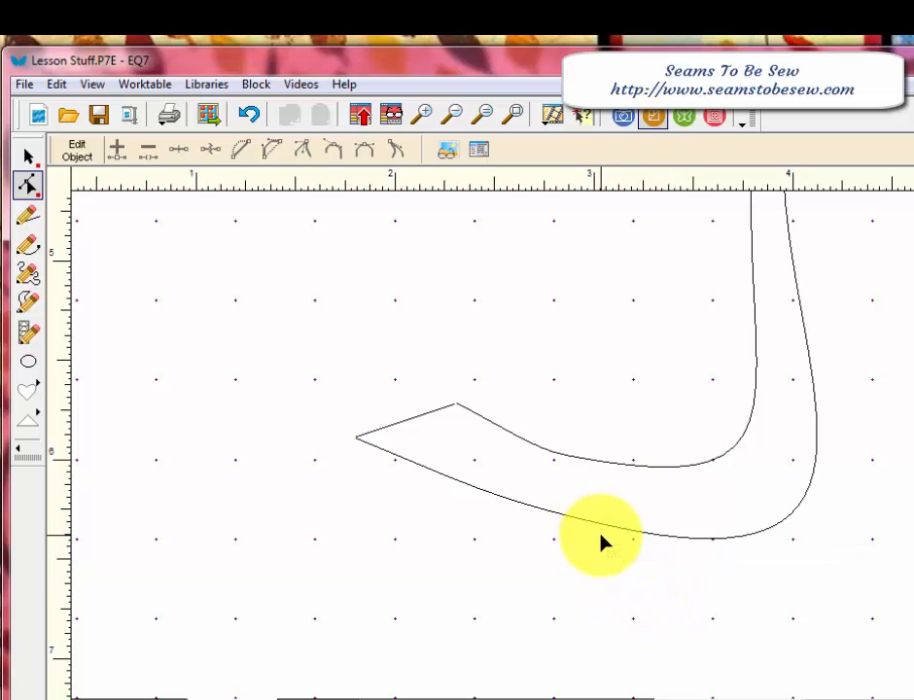
pyautogui.click(514, 117)
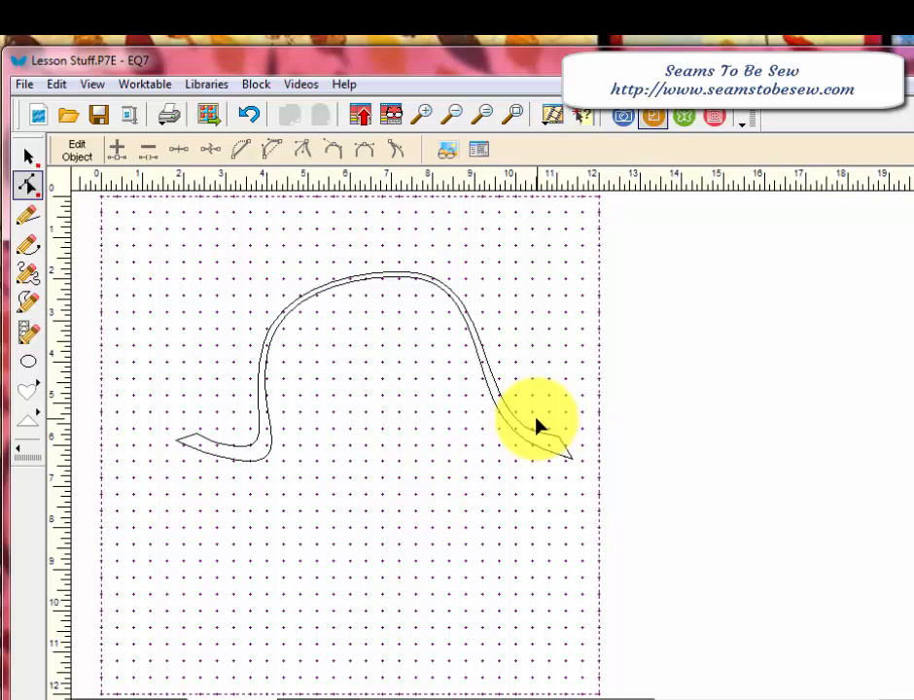
# Activate the Brush Stroke tool again for drawing on the block
pyautogui.click(29, 426)
pyautogui.click(32, 425)
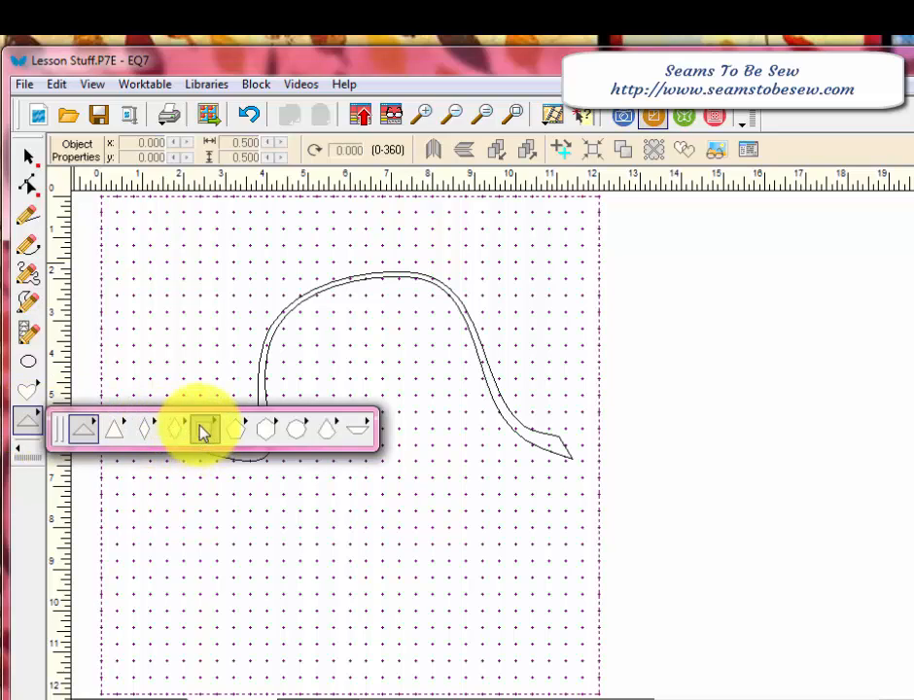
pyautogui.click(27, 274)
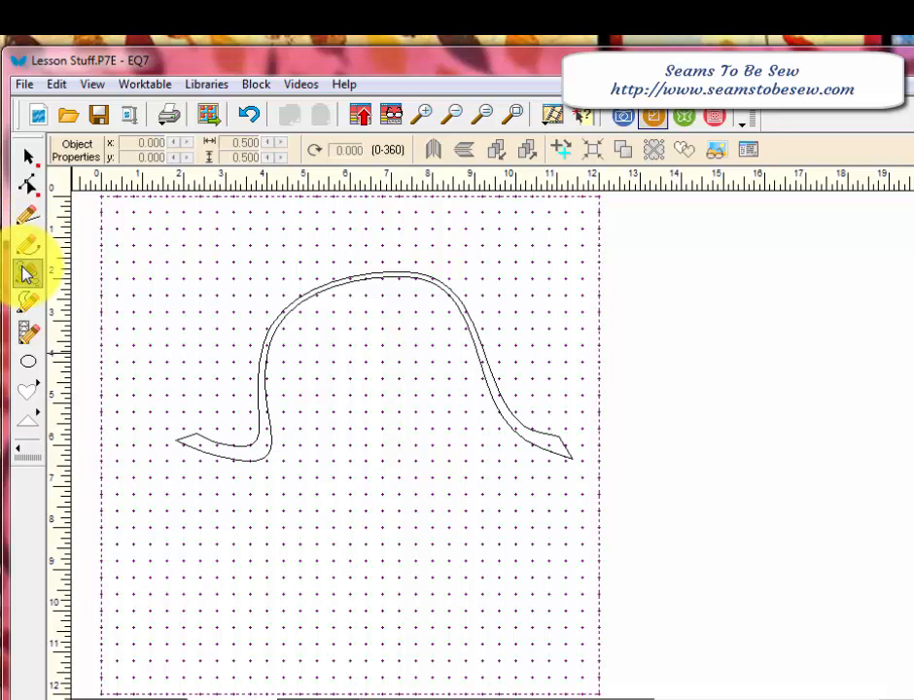
pyautogui.click(26, 304)
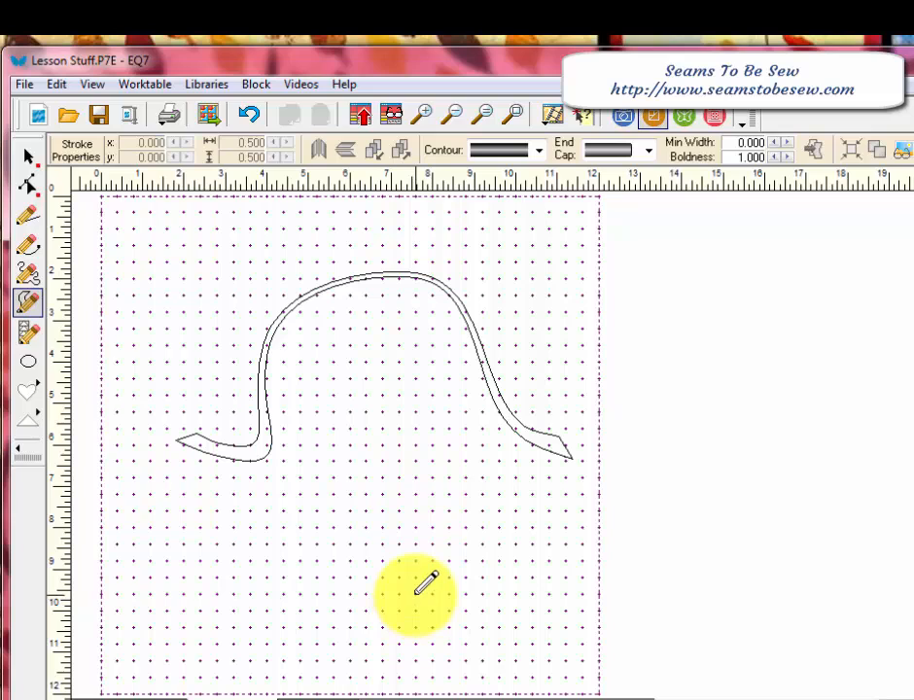
# Draw a short vertical trial stroke below the arch and clear both it and the converted outline from the block
pyautogui.moveTo(450, 461); pyautogui.dragTo(449, 582)
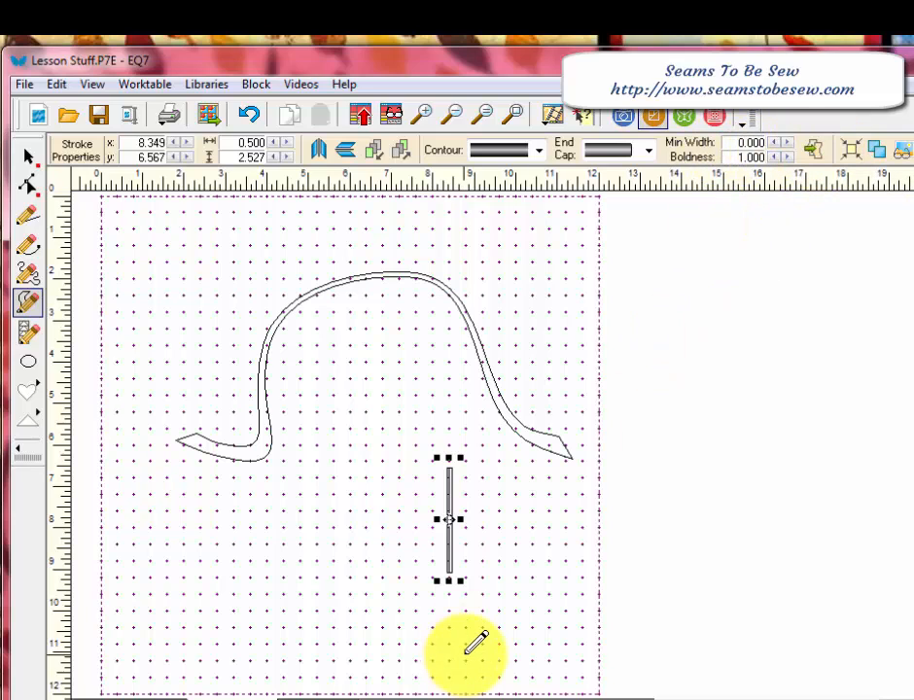
pyautogui.press('Delete')
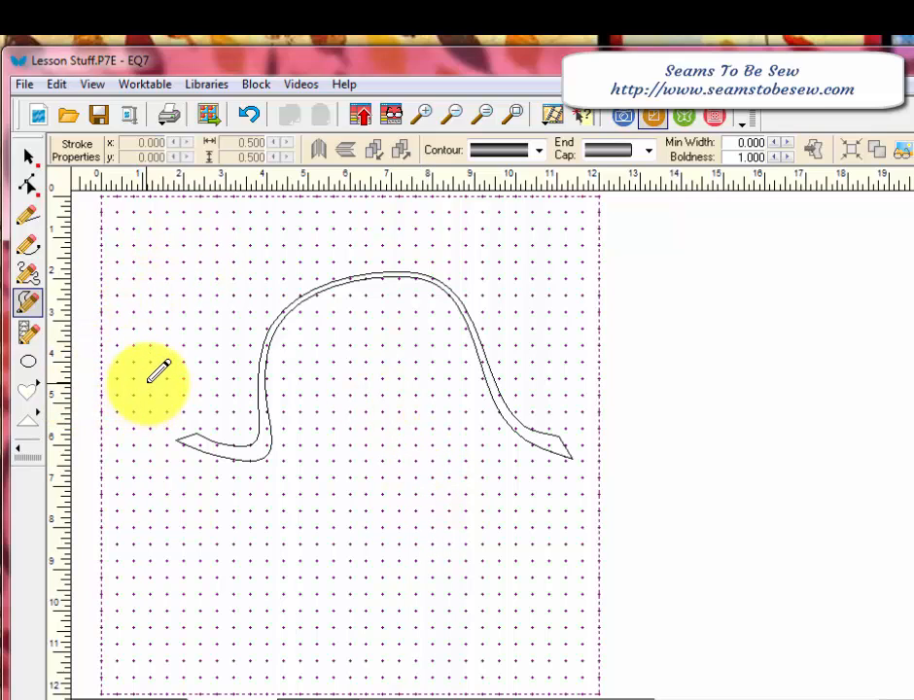
pyautogui.click(27, 155)
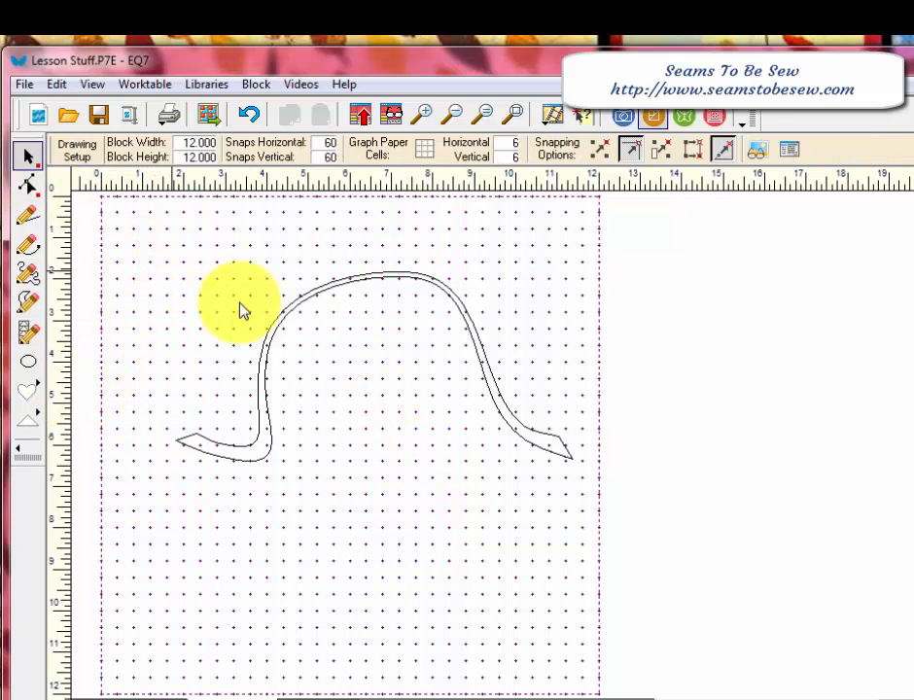
pyautogui.click(282, 320)
pyautogui.press('Delete')
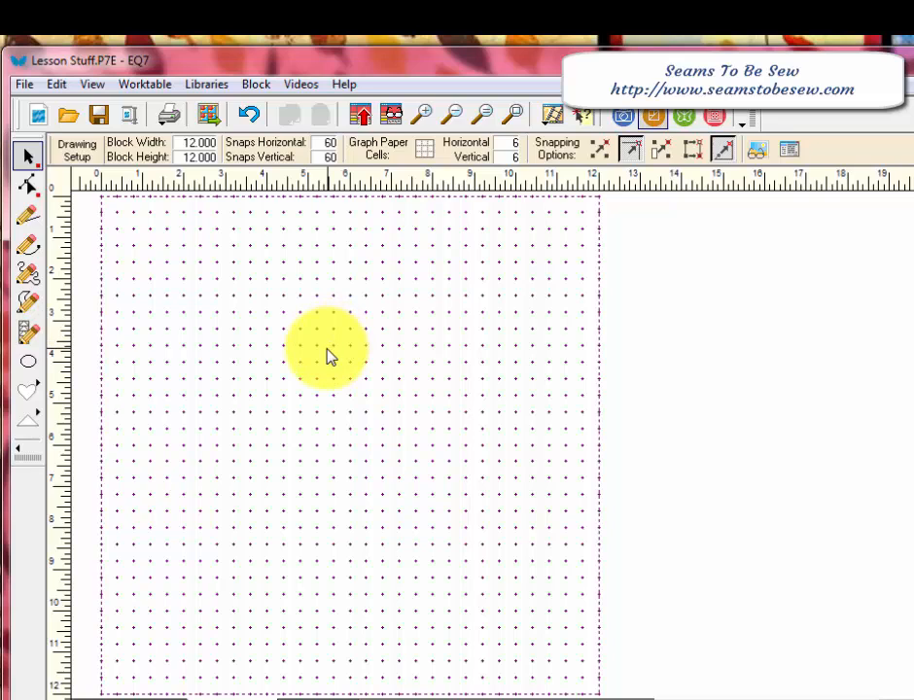
# Draw a spiral swath about 8.9 wide and 8.7 high on the empty block and set its style to diamonds
pyautogui.click(28, 333)
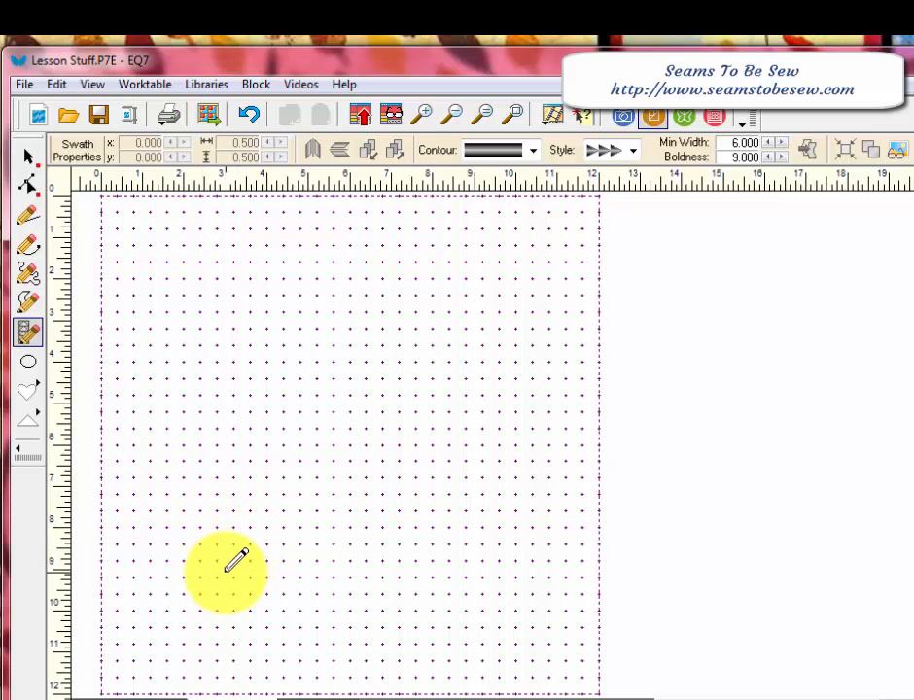
pyautogui.moveTo(222, 570)
pyautogui.mouseDown()
pyautogui.moveTo(159, 489)
pyautogui.moveTo(182, 427)
pyautogui.moveTo(260, 359)
pyautogui.moveTo(365, 366)
pyautogui.moveTo(447, 439)
pyautogui.moveTo(452, 575)
pyautogui.moveTo(304, 619)
pyautogui.moveTo(245, 503)
pyautogui.moveTo(301, 409)
pyautogui.moveTo(375, 462)
pyautogui.moveTo(353, 538)
pyautogui.moveTo(298, 509)
pyautogui.moveTo(325, 462)
pyautogui.moveTo(335, 506)
pyautogui.mouseUp()
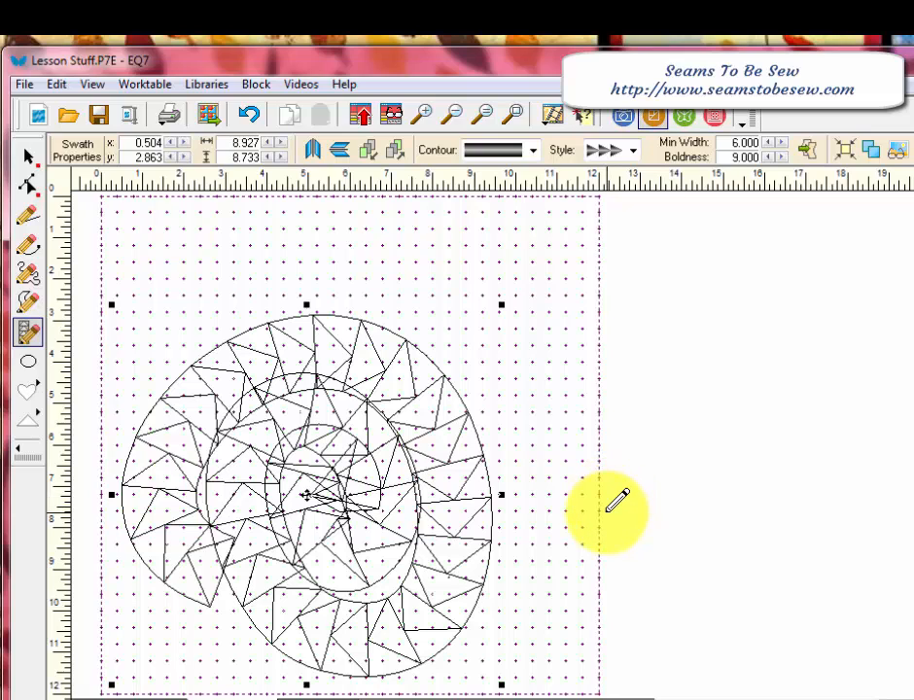
pyautogui.click(630, 151)
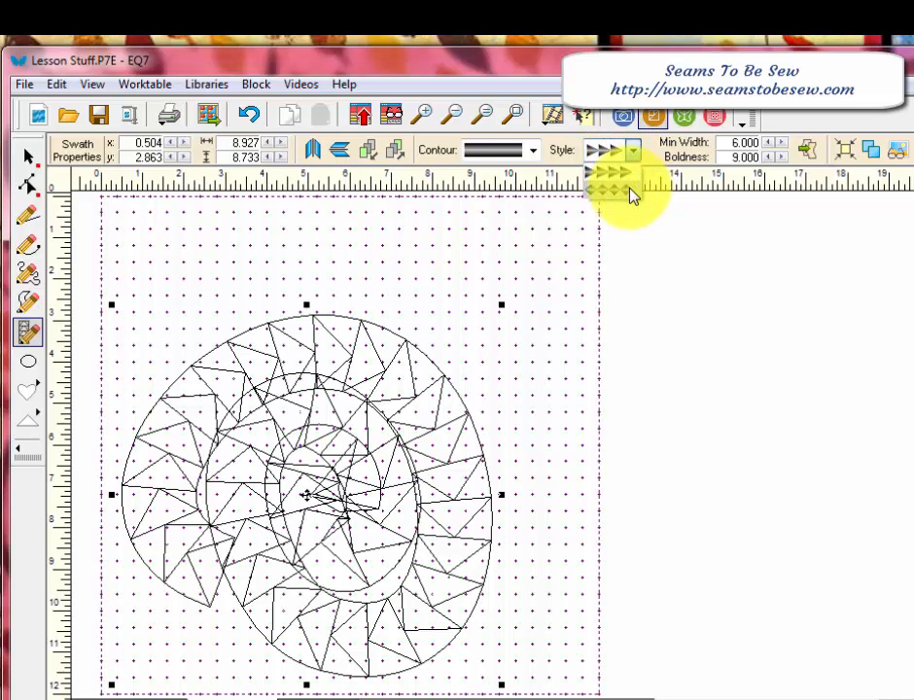
pyautogui.click(630, 193)
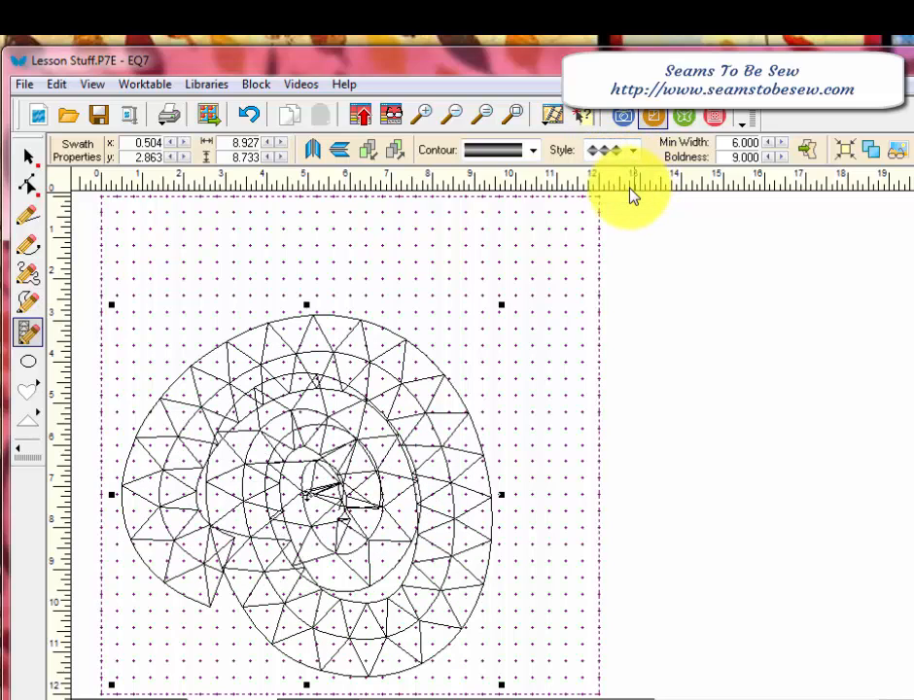
# Enlarge the spiral swath to about 10.6 by 10.8 and set its style to the row of triangles
pyautogui.moveTo(506, 306); pyautogui.dragTo(583, 231)
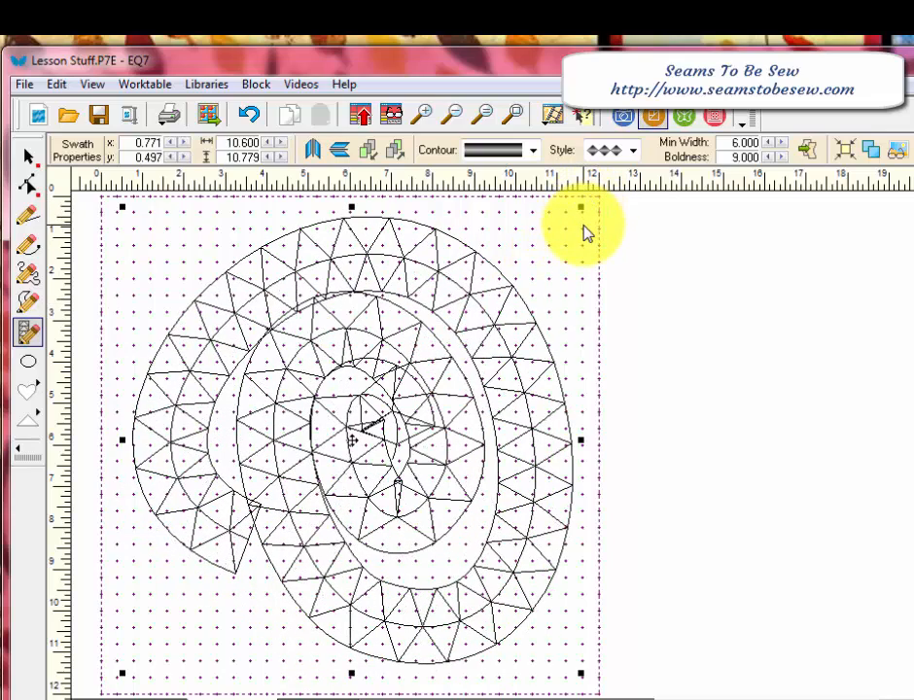
pyautogui.click(633, 152)
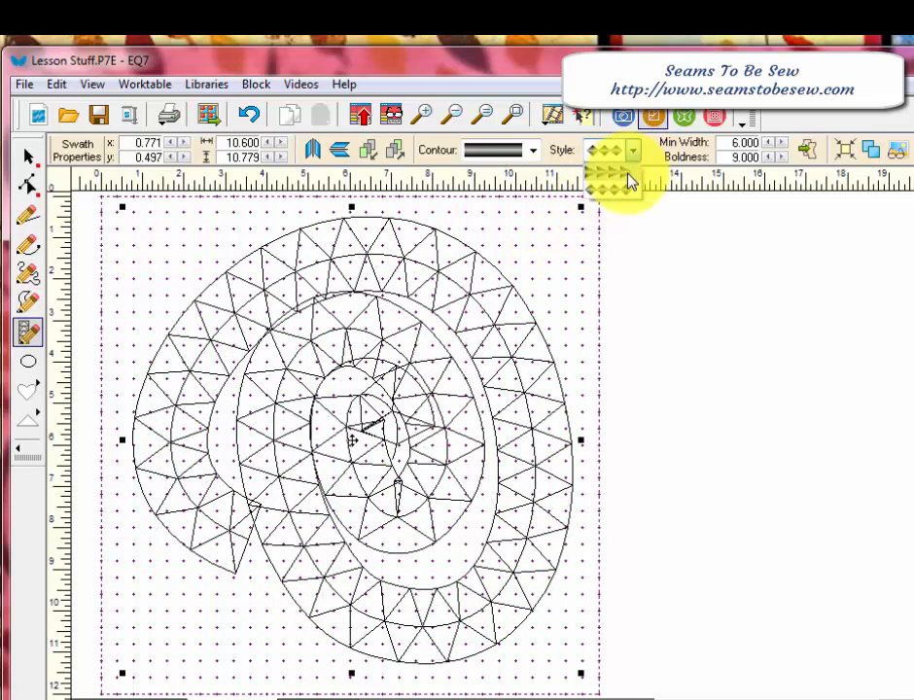
pyautogui.click(628, 180)
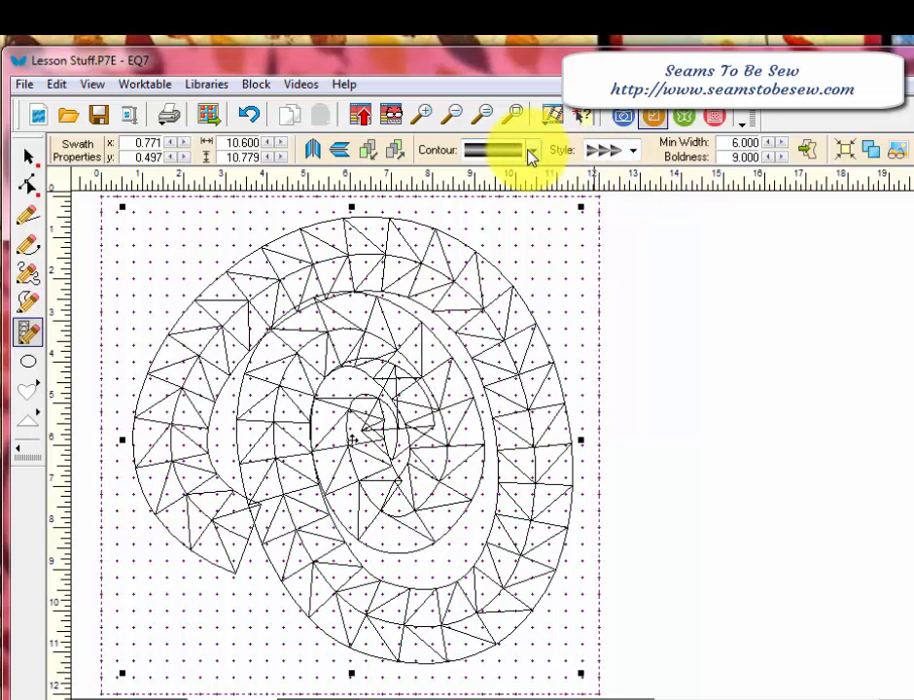
# Give the spiral swath the contour with wide ends and a narrow middle, with minimum width 11.200 and boldness 4.200
pyautogui.click(531, 153)
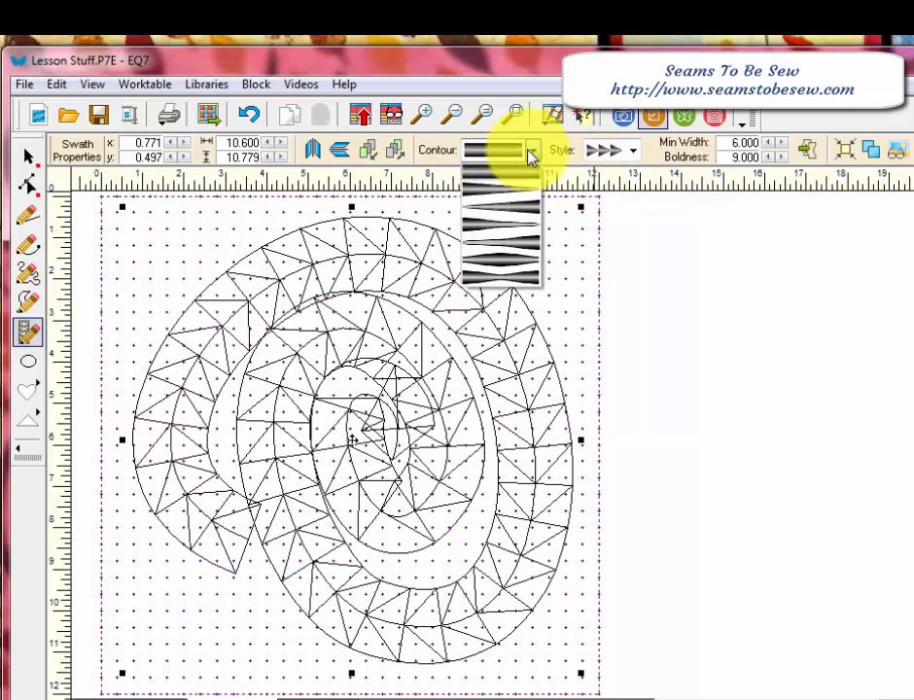
pyautogui.click(507, 281)
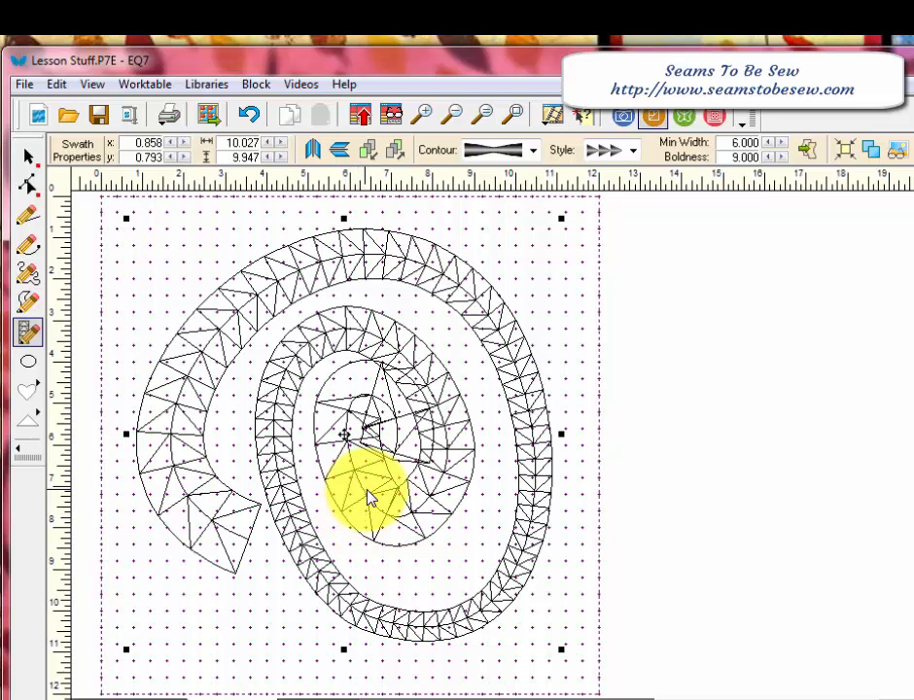
pyautogui.click(781, 144)
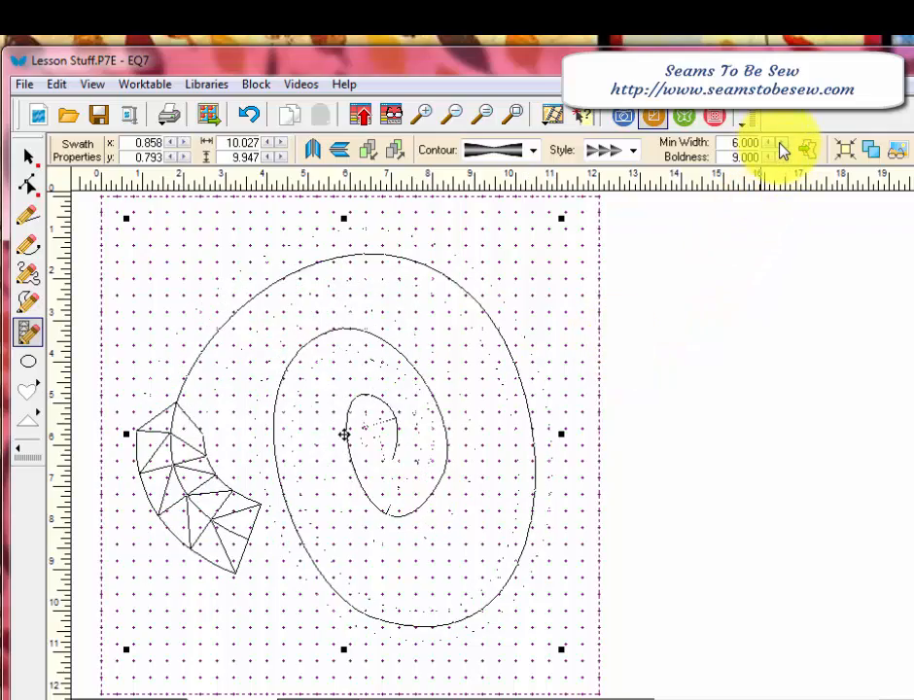
pyautogui.moveTo(781, 144); pyautogui.dragTo(766, 157)
pyautogui.click(766, 157)
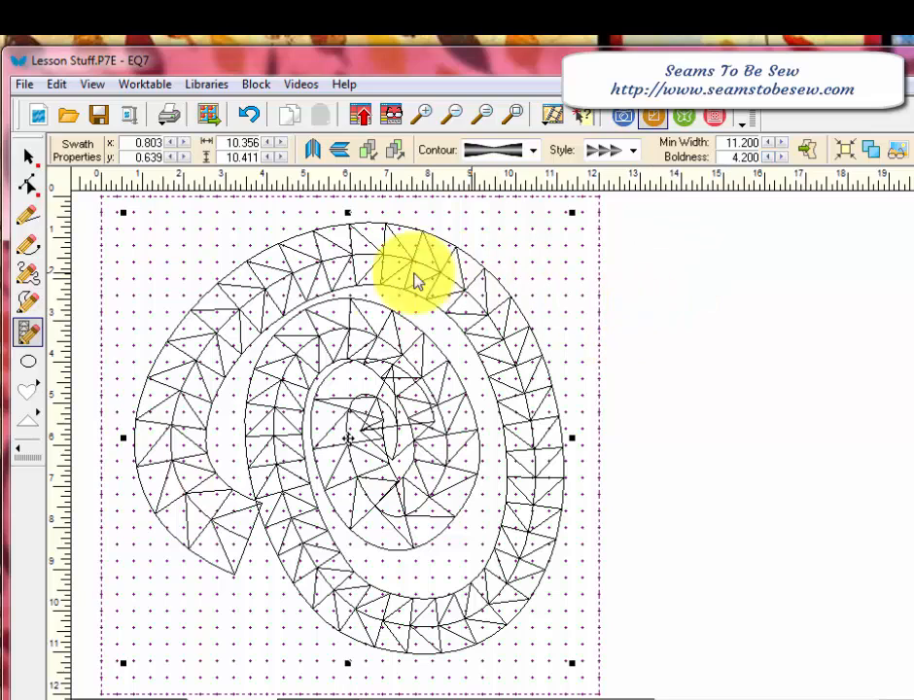